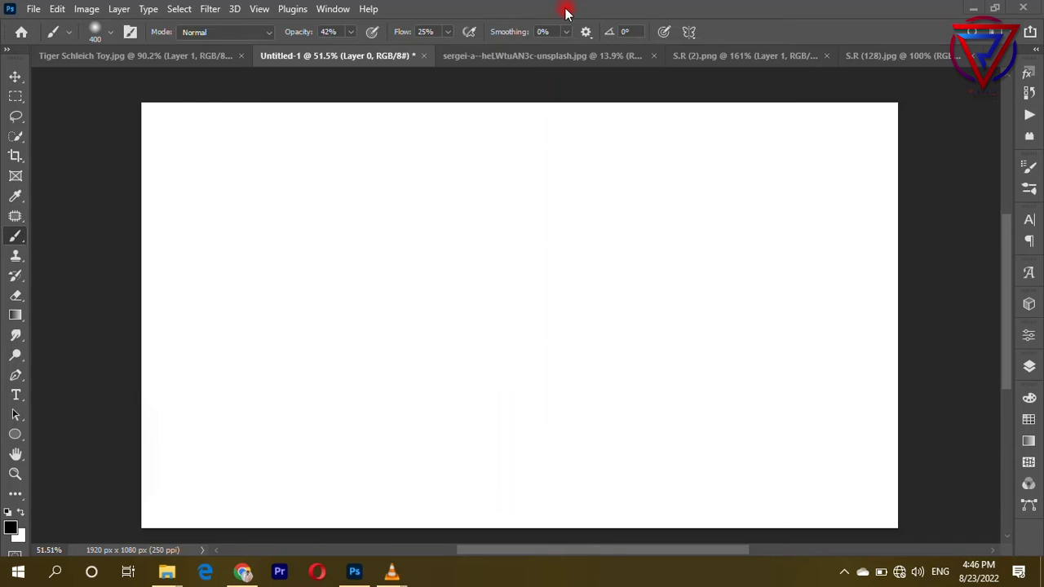
- Drag the tiger toy image into the Untitled-1 document and re-dock its window
click(190, 54)
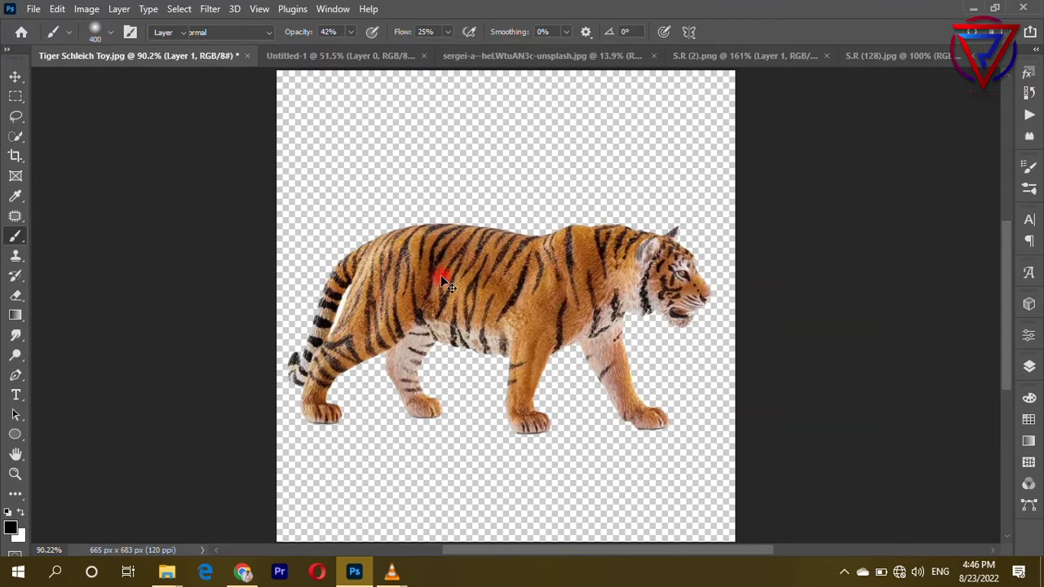
key(v)
drag(442, 279, 335, 96)
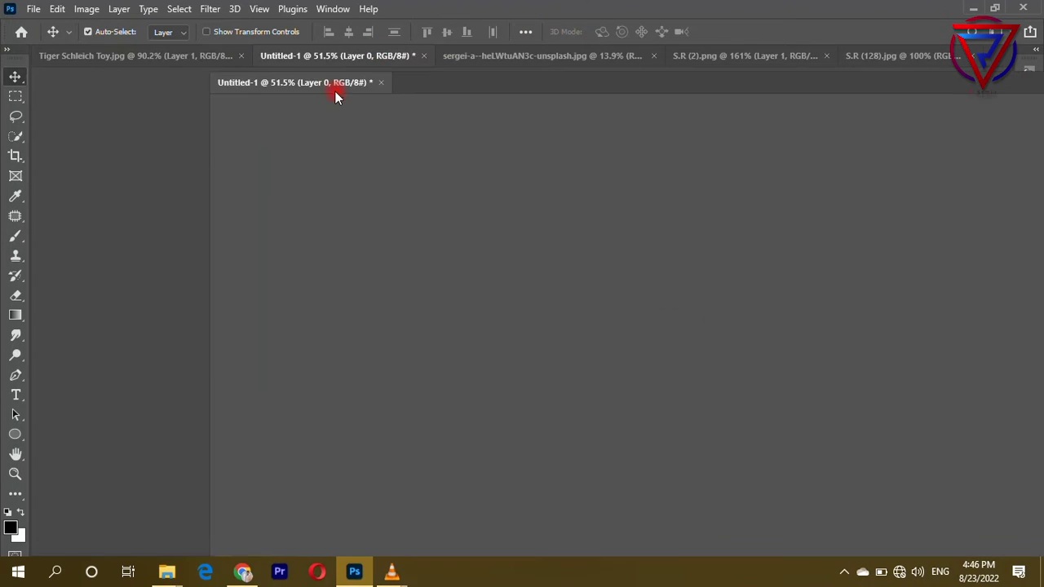
drag(336, 96, 337, 57)
click(196, 53)
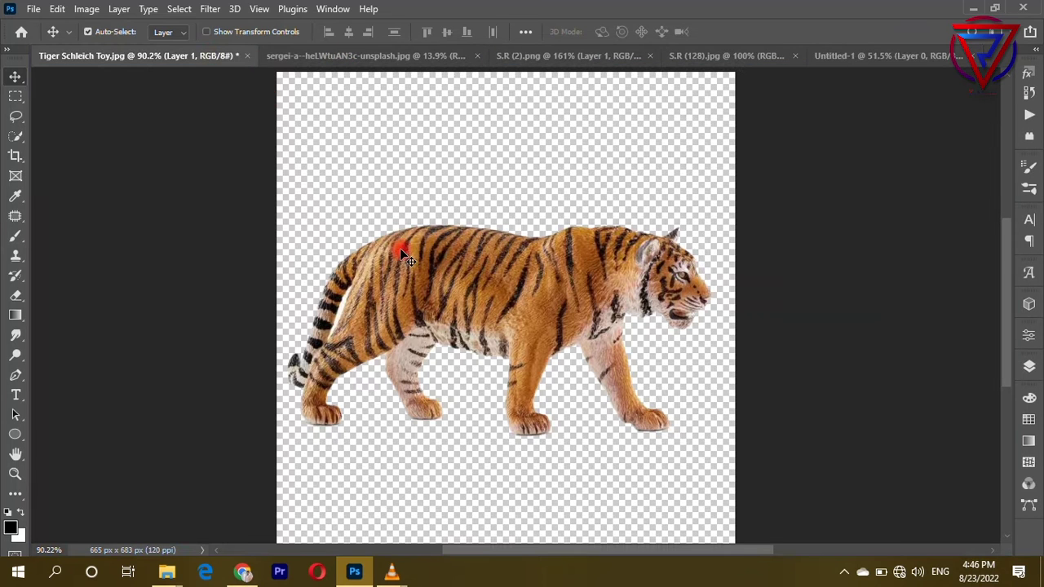
click(414, 57)
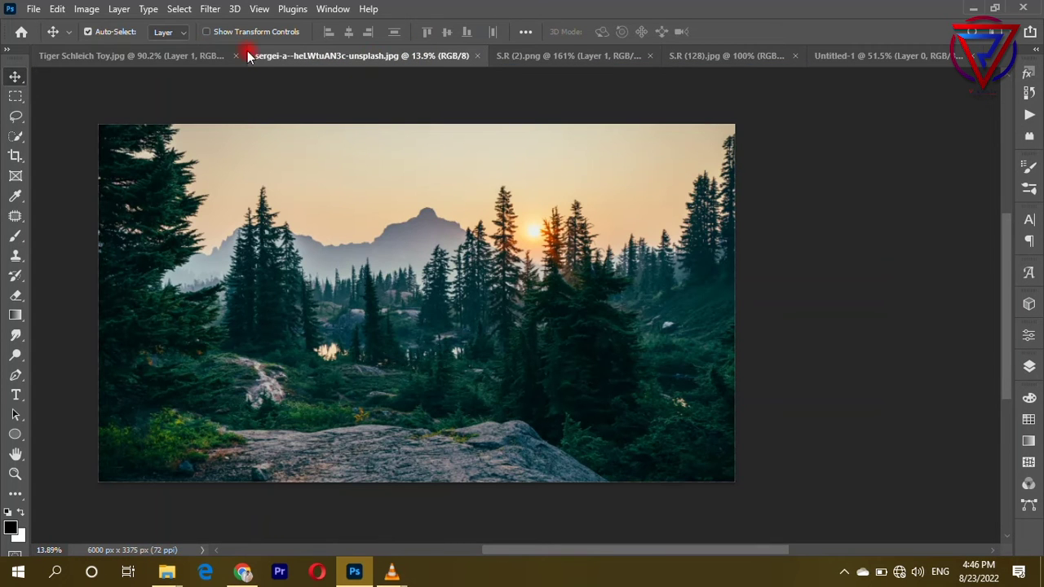
click(710, 55)
click(832, 50)
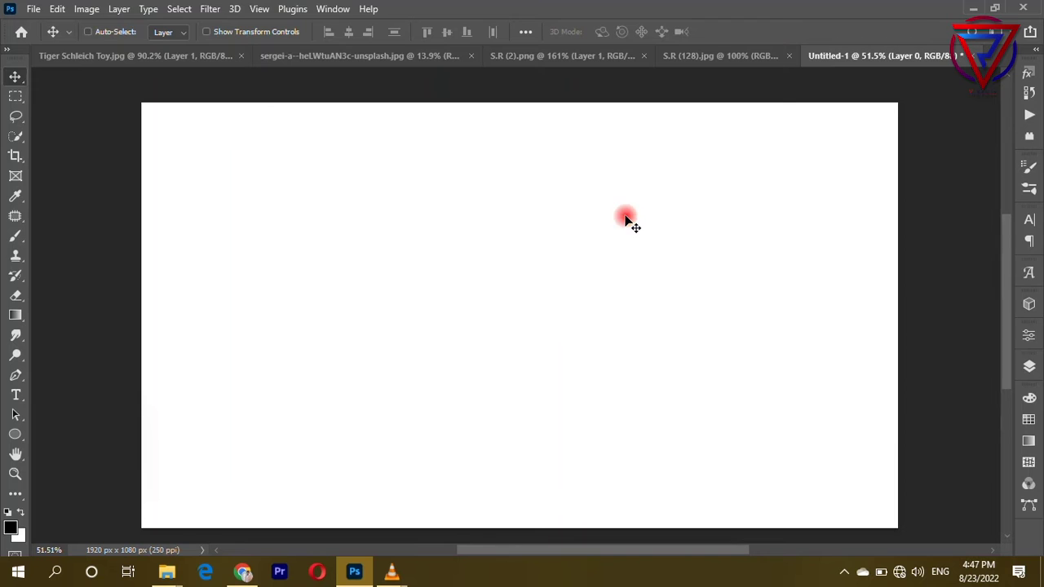
- Paste the tiger onto the Untitled-1 canvas and enlarge it to fill most of it
key(ctrl+b)
click(1023, 254)
key(v)
key(ctrl+v)
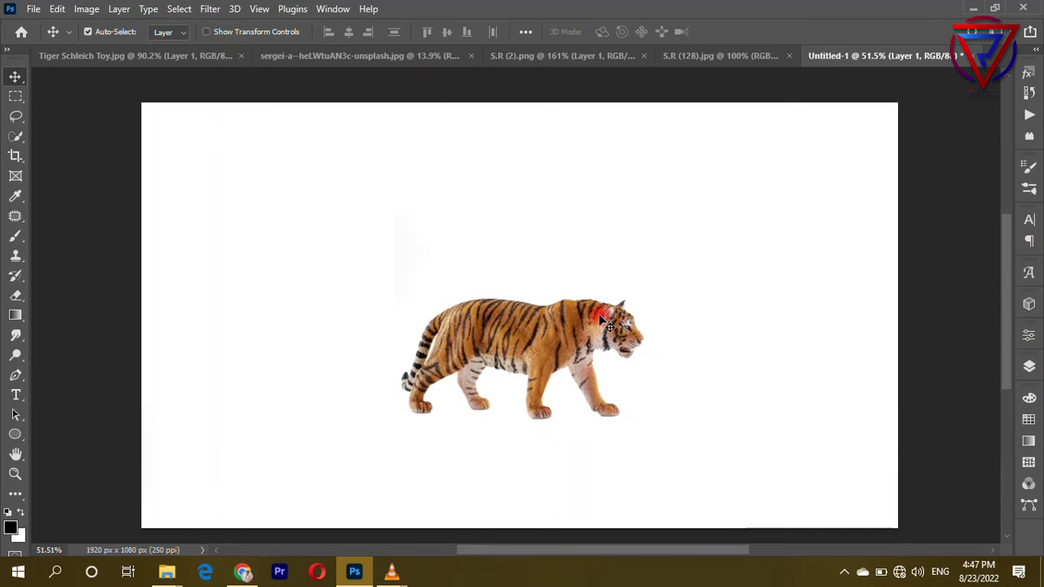
key(ctrl+t)
mouse_move(646, 310)
mouse_down()
mouse_move(832, 318)
mouse_move(573, 291)
mouse_up()
key(Return)
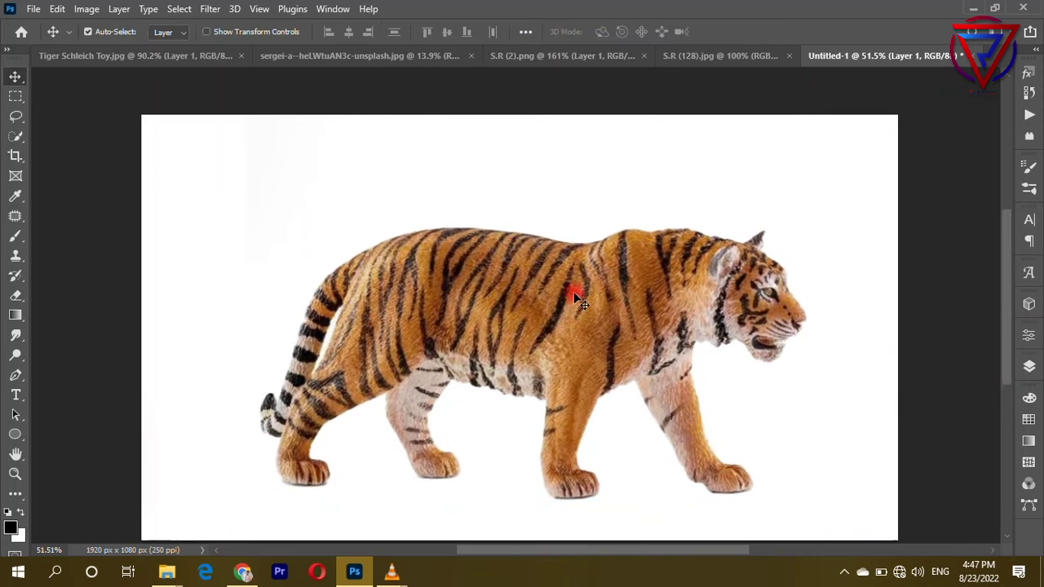
scroll(575, 291, down, 1)
scroll(574, 292, up, 2)
- Copy the whole forest-sunset photo and paste it into Untitled-1 as Layer 2
click(363, 56)
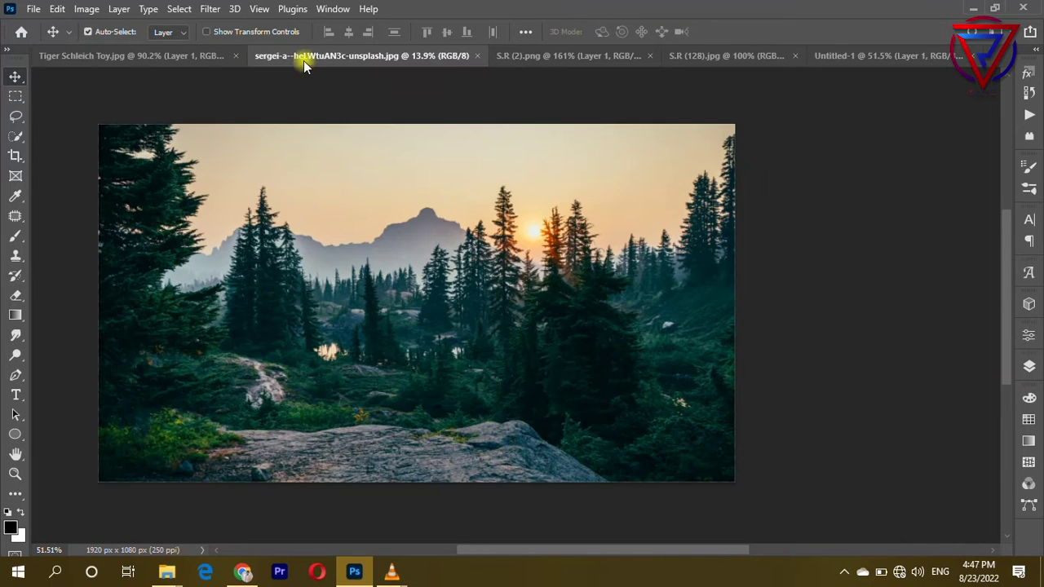
key(ctrl+a)
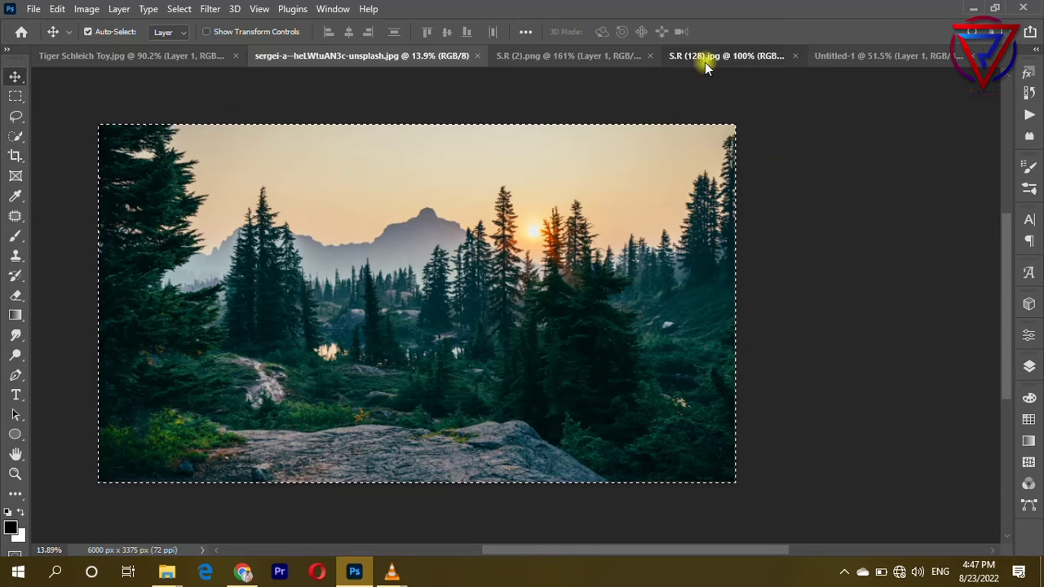
click(705, 57)
click(880, 58)
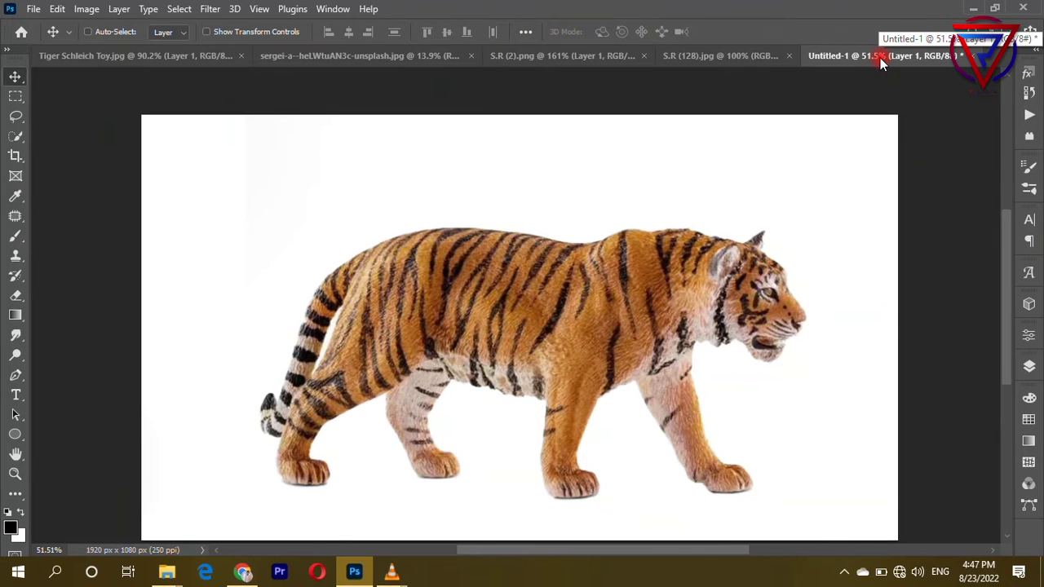
key(ctrl+v)
scroll(500, 259, down, 2)
scroll(500, 259, down, 2)
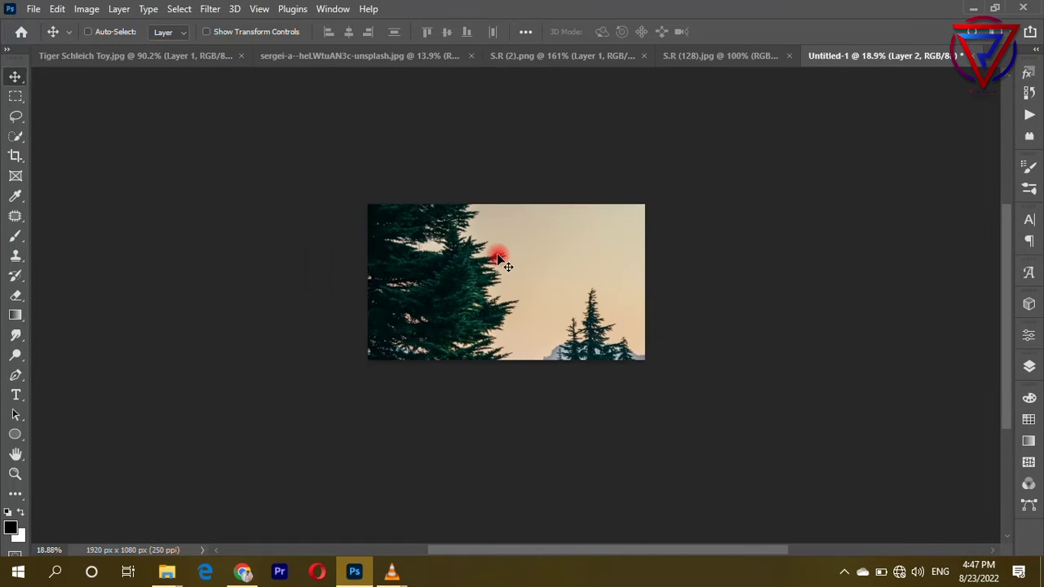
- Scale the forest photo to 24.5% and place it over the tiger's body
key(ctrl+t)
scroll(587, 219, down, 2)
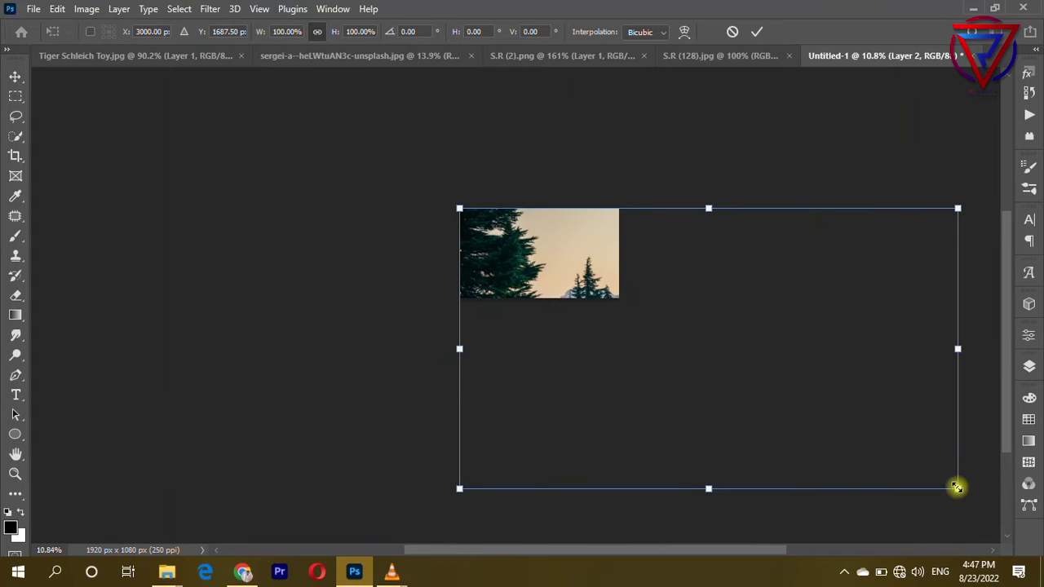
drag(957, 487, 581, 277)
scroll(563, 290, up, 1)
scroll(513, 266, up, 3)
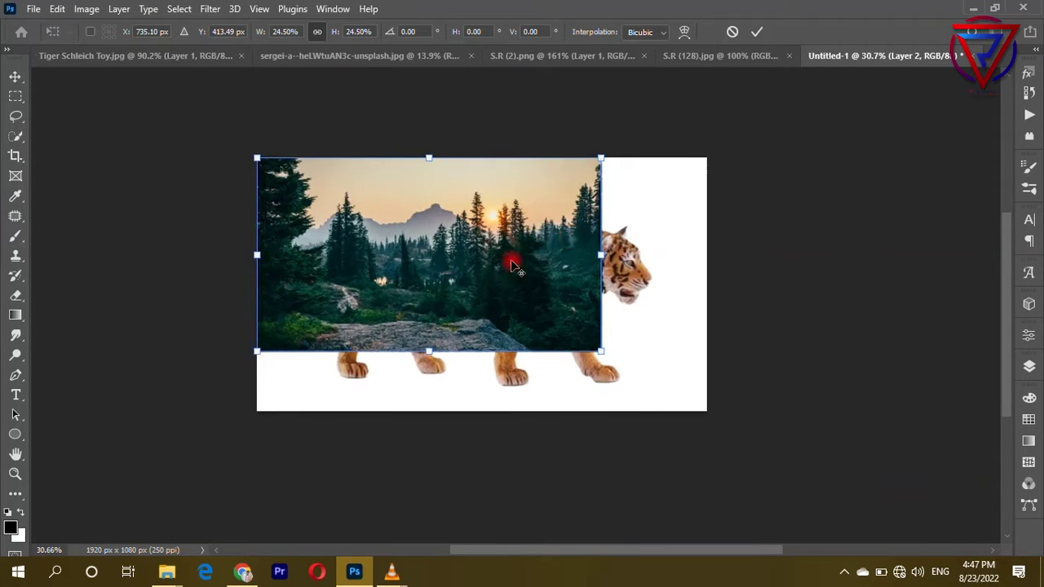
scroll(512, 265, up, 2)
drag(412, 258, 492, 285)
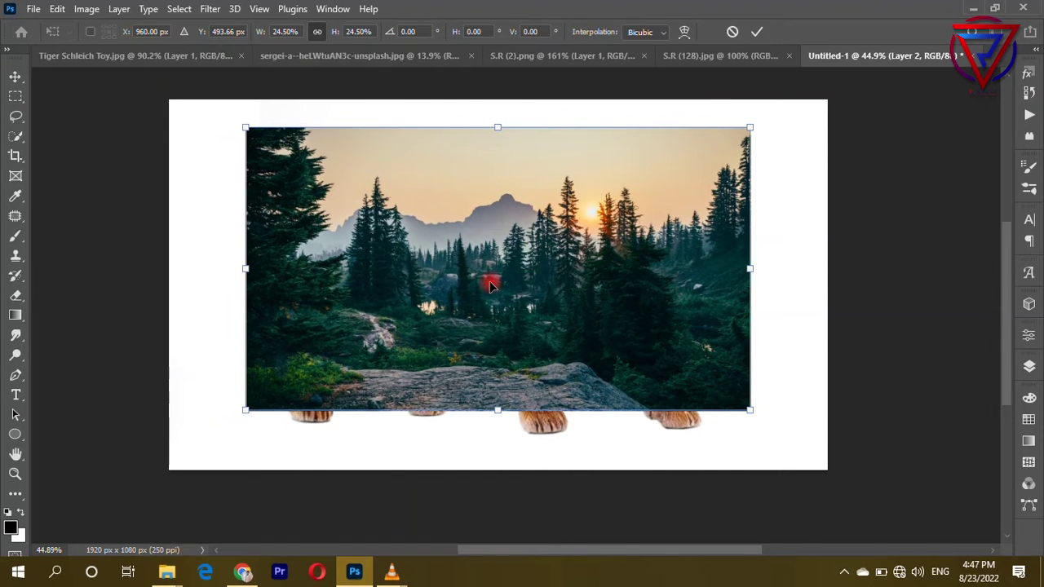
click(1029, 367)
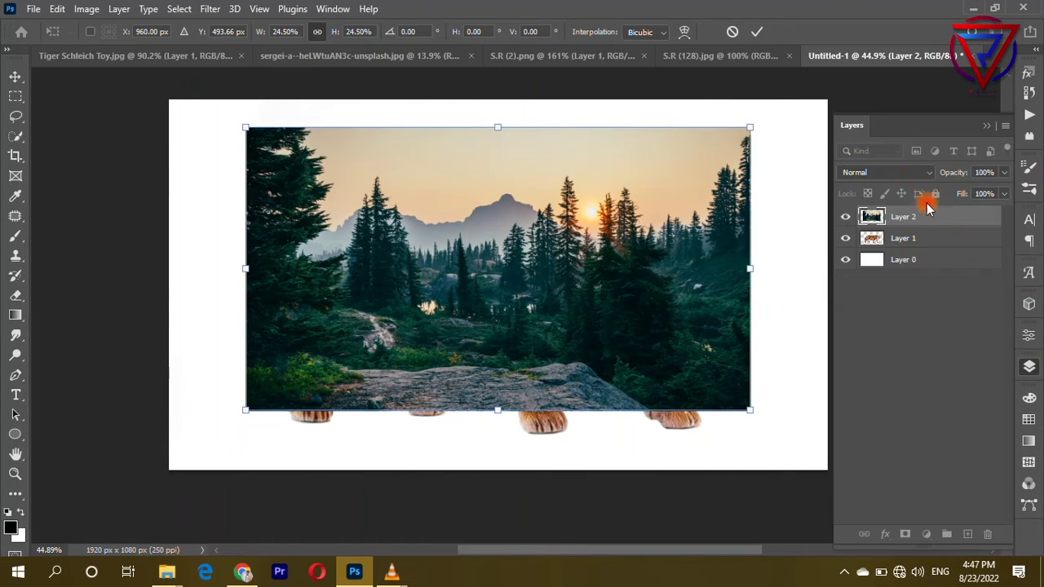
key(Return)
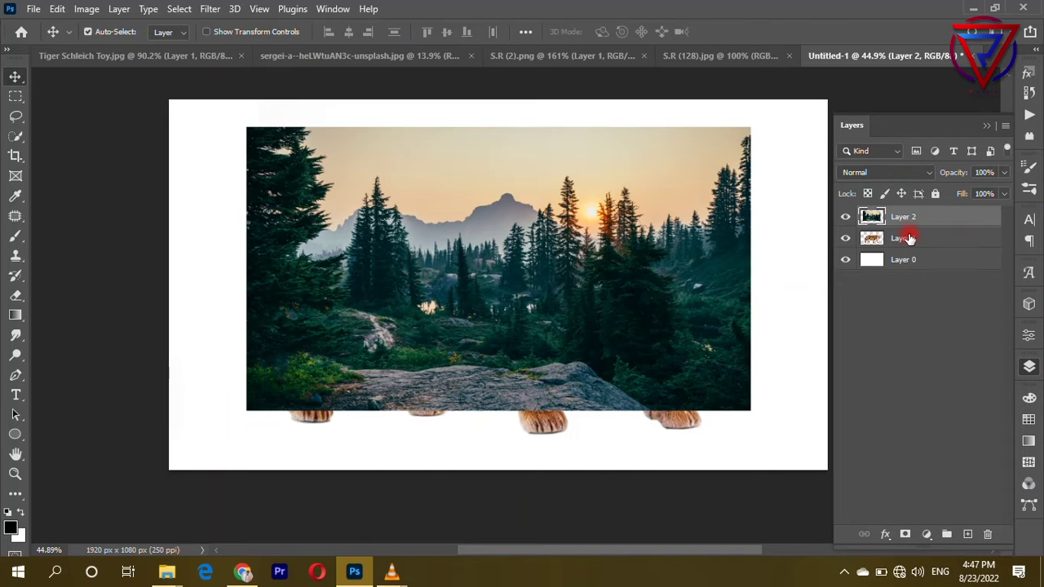
- Make the forest layer a clipping mask on the tiger layer
right_click(951, 218)
click(841, 291)
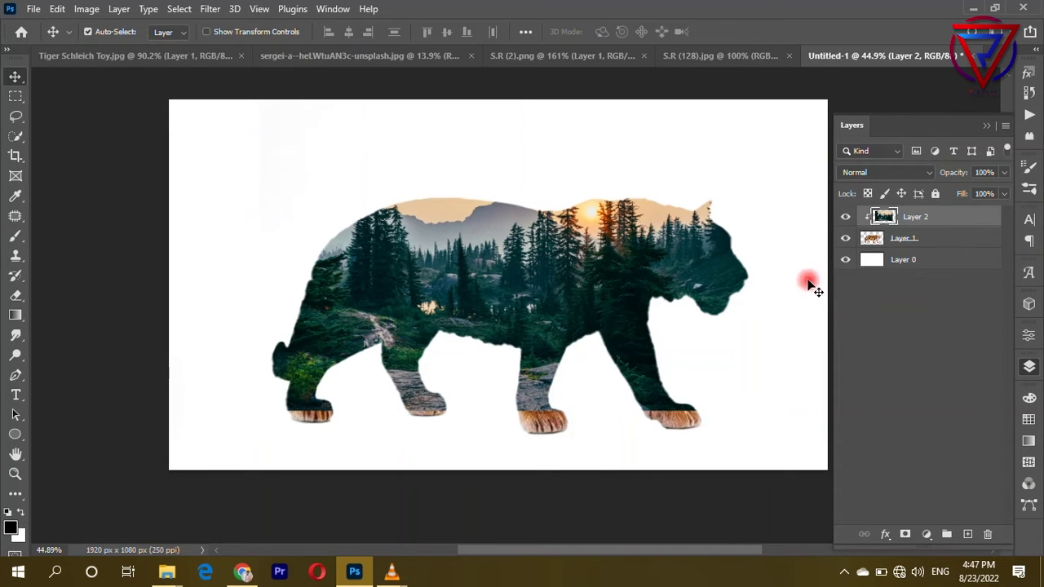
scroll(608, 259, down, 1)
- Resize the clipped forest to 92.04% and shift it to fill the tiger's body
key(ctrl+t)
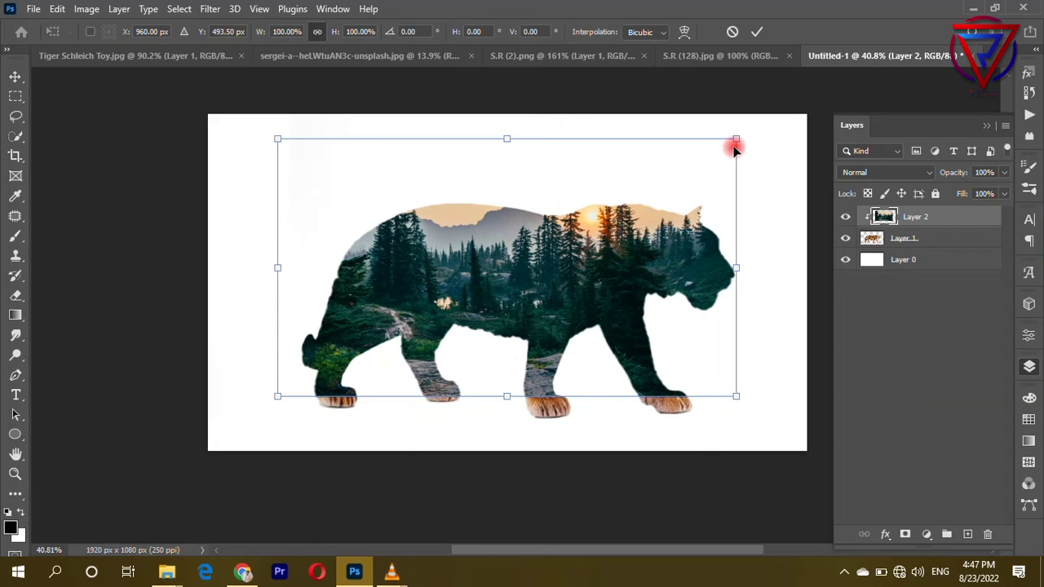
drag(618, 235, 643, 235)
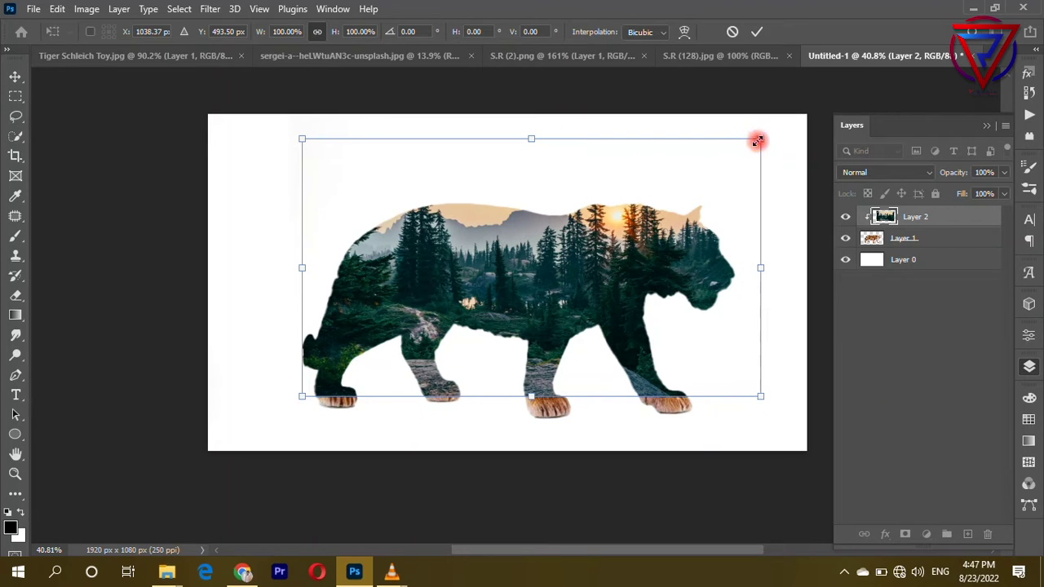
drag(758, 141, 735, 162)
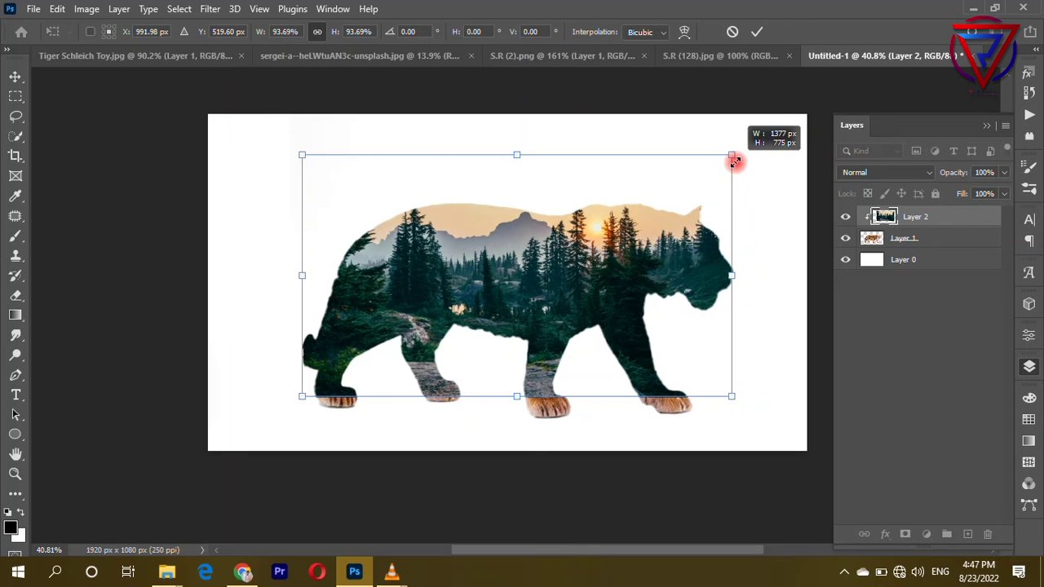
drag(735, 163, 718, 198)
mouse_move(616, 280)
mouse_down()
mouse_move(644, 285)
mouse_move(616, 334)
mouse_up()
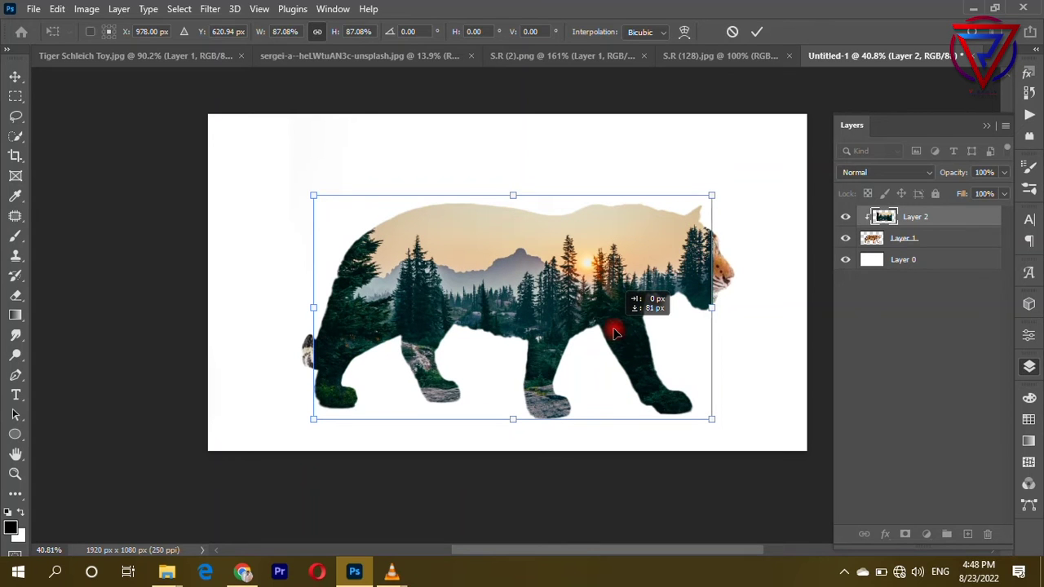
drag(616, 331, 611, 316)
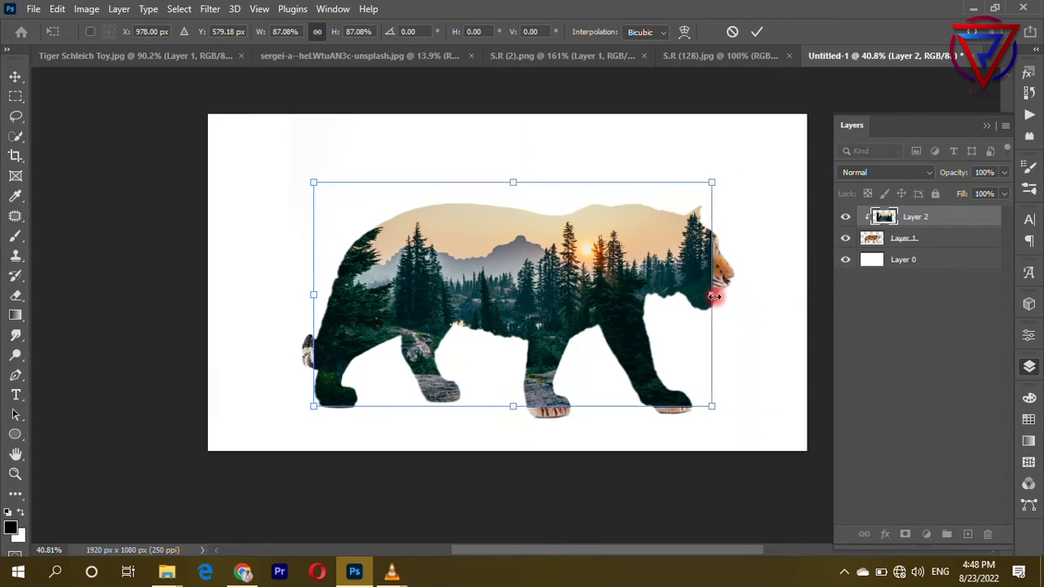
drag(714, 296, 734, 297)
drag(618, 305, 618, 319)
scroll(513, 318, up, 1)
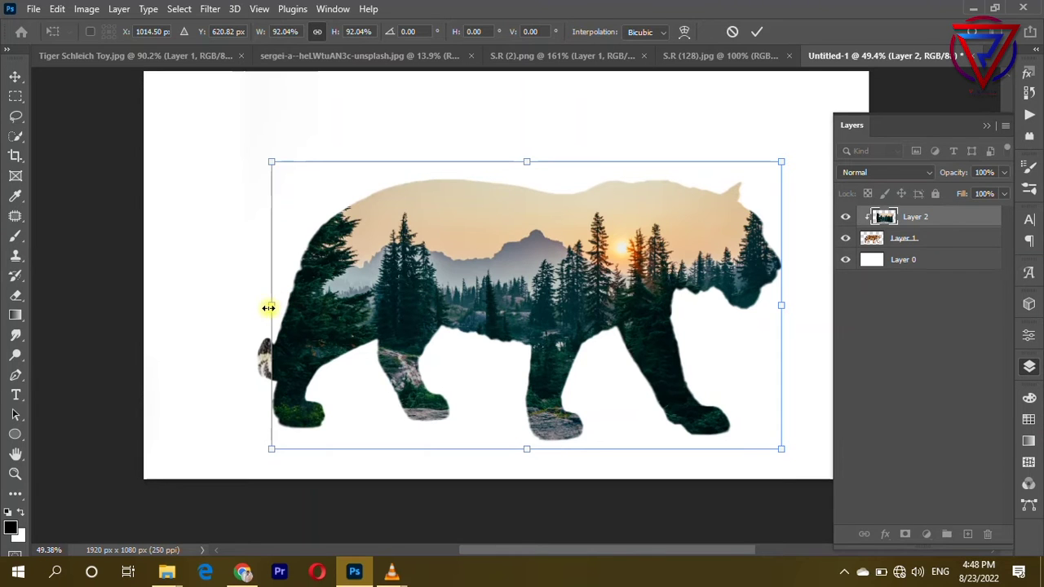
drag(269, 307, 256, 305)
key(Return)
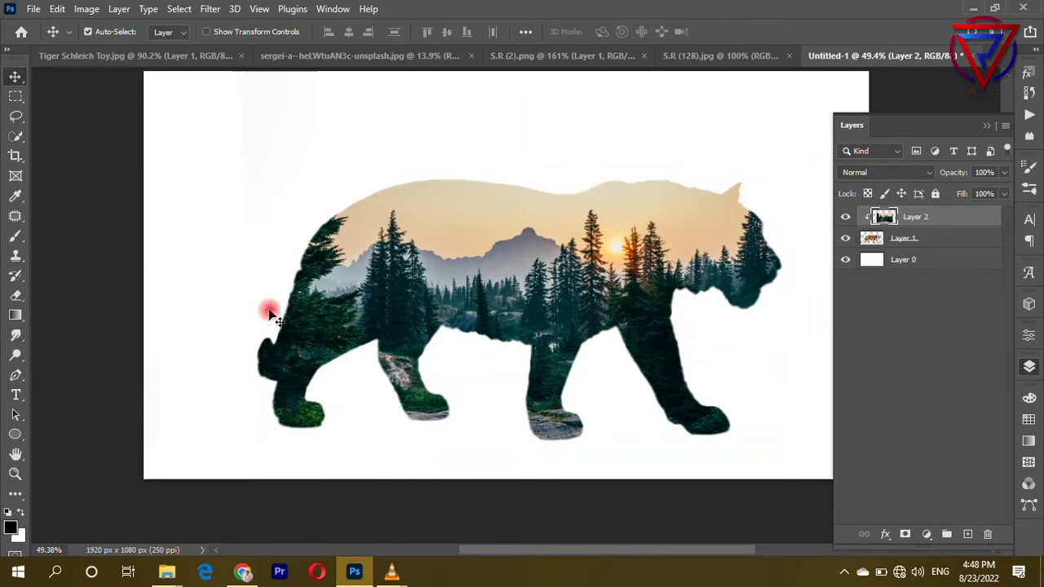
scroll(373, 338, down, 2)
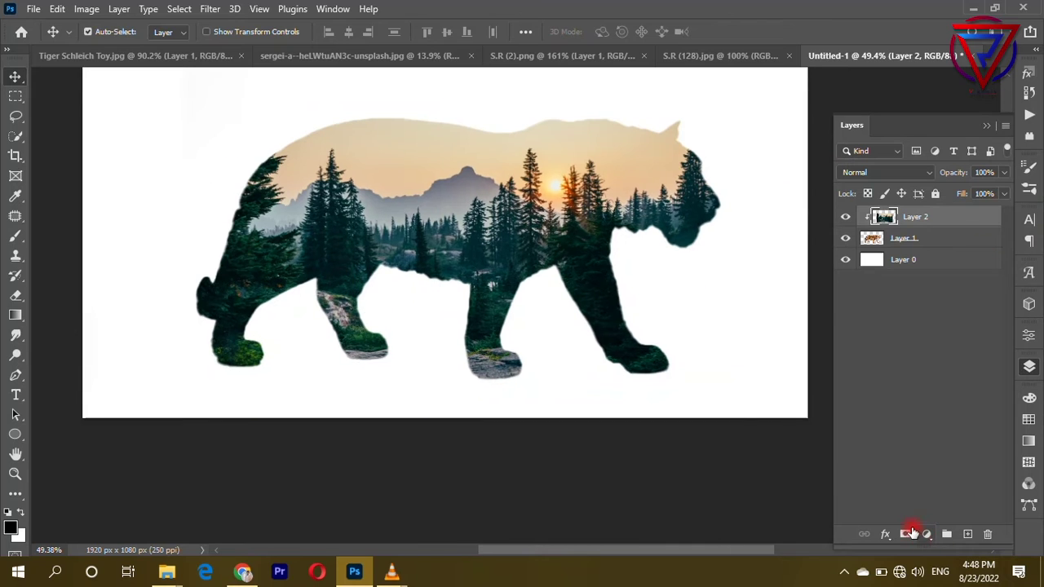
- Mask the forest layer and paint away the paws and back leg with a soft 42% black brush
click(906, 533)
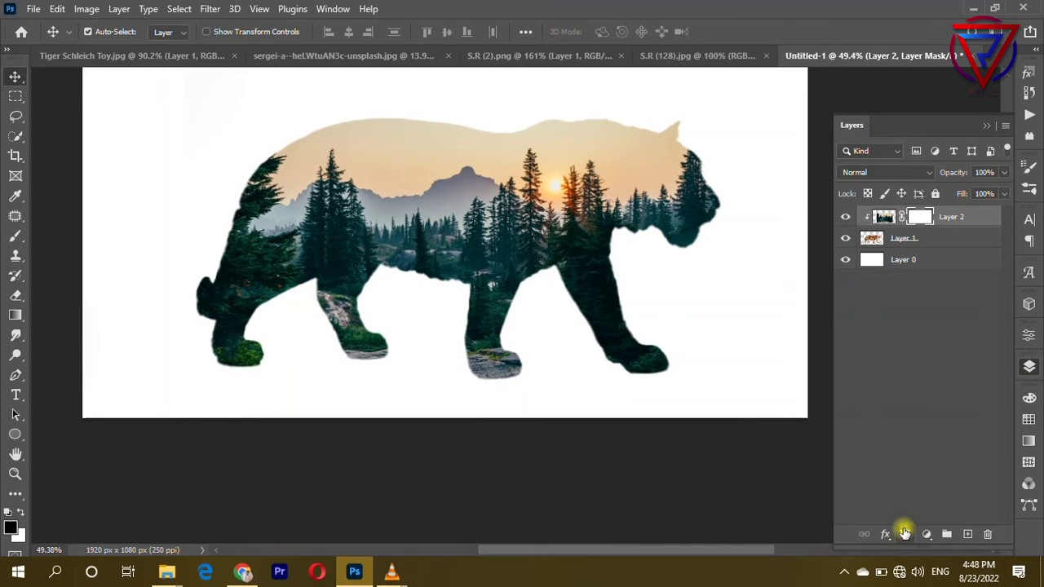
click(16, 237)
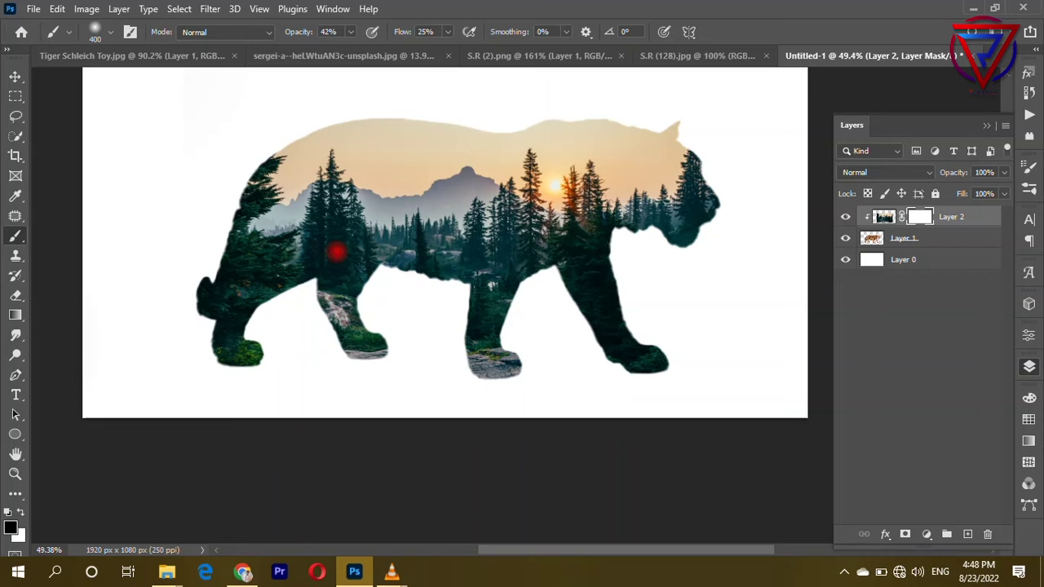
key(bracketleft)
key(bracketleft)
key(bracketleft)
mouse_move(377, 346)
mouse_down()
mouse_move(177, 345)
mouse_move(270, 380)
mouse_move(356, 380)
mouse_move(217, 389)
mouse_move(625, 354)
mouse_move(706, 314)
mouse_move(687, 329)
mouse_move(342, 366)
mouse_move(382, 344)
mouse_up()
mouse_move(232, 332)
mouse_down()
mouse_move(202, 308)
mouse_move(555, 315)
mouse_move(566, 286)
mouse_move(493, 286)
mouse_move(517, 287)
mouse_move(592, 247)
mouse_move(563, 300)
mouse_move(592, 304)
mouse_move(531, 324)
mouse_move(623, 222)
mouse_up()
- Paint the forest mask over the head to reveal the tiger's face stripes
scroll(326, 213, up, 1)
scroll(326, 214, down, 1)
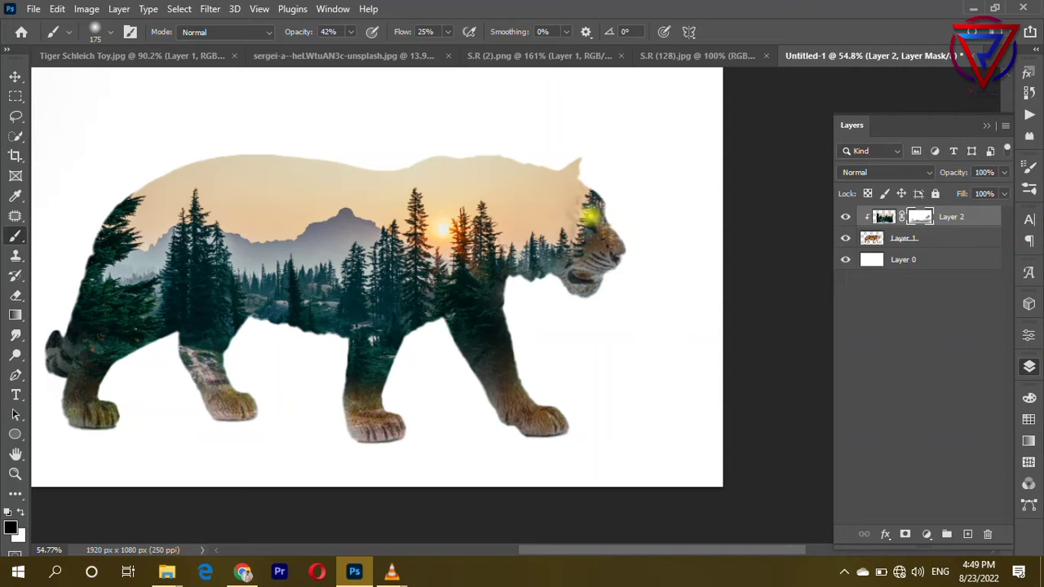
mouse_move(589, 247)
mouse_down()
mouse_move(569, 320)
mouse_move(541, 284)
mouse_up()
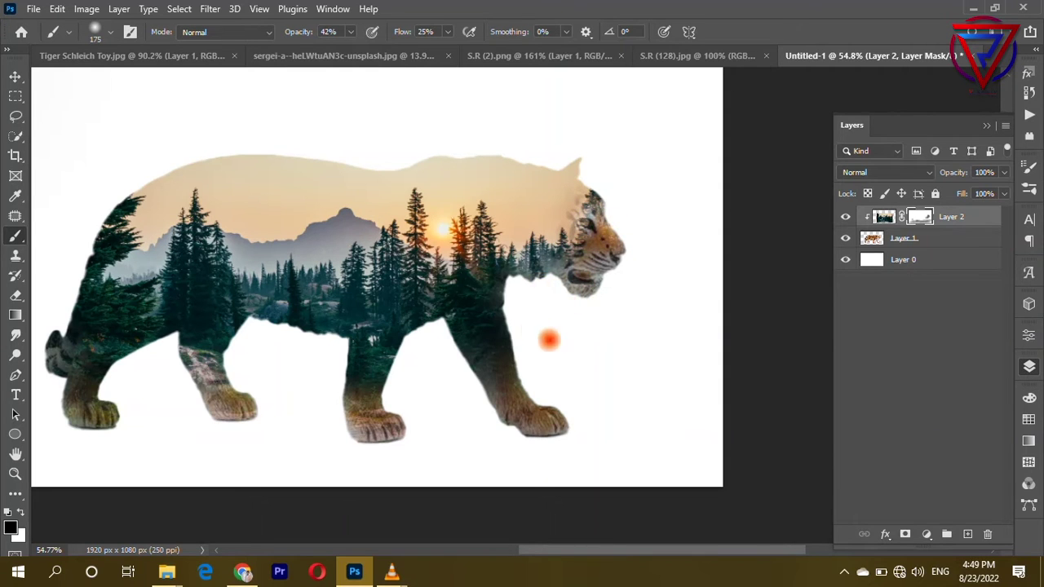
scroll(617, 305, down, 2)
scroll(459, 275, up, 3)
scroll(722, 206, up, 1)
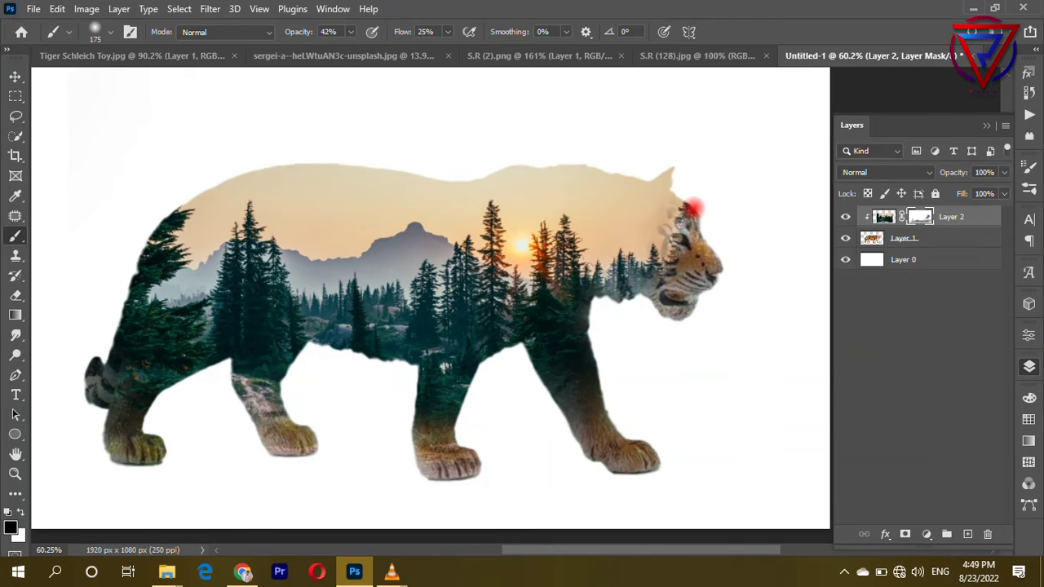
scroll(693, 215, down, 3)
scroll(531, 269, down, 1)
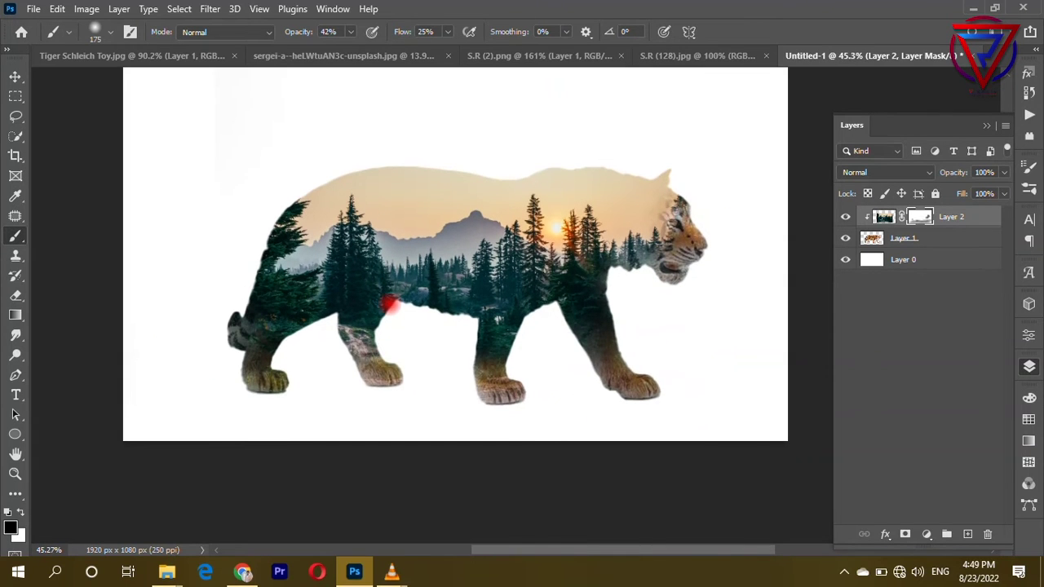
- Bring the birds image into the composition as Layer 3 in Multiply blend mode
click(18, 79)
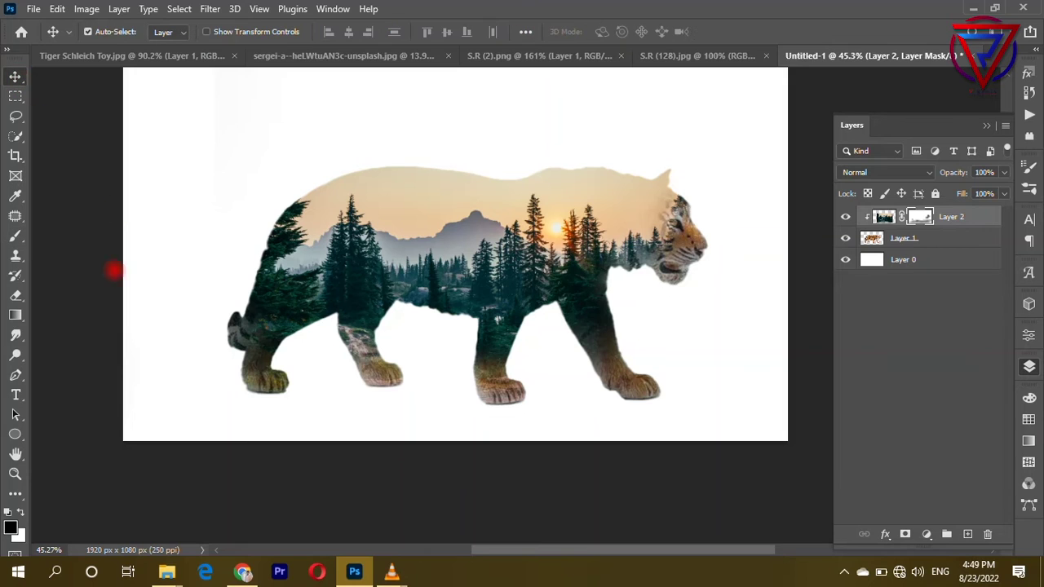
click(635, 220)
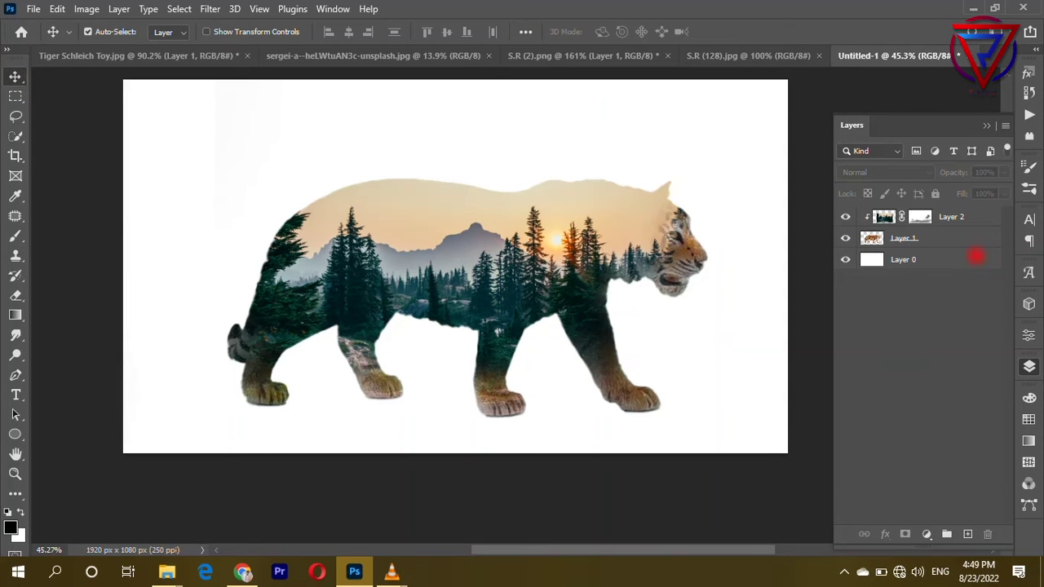
click(578, 56)
click(708, 55)
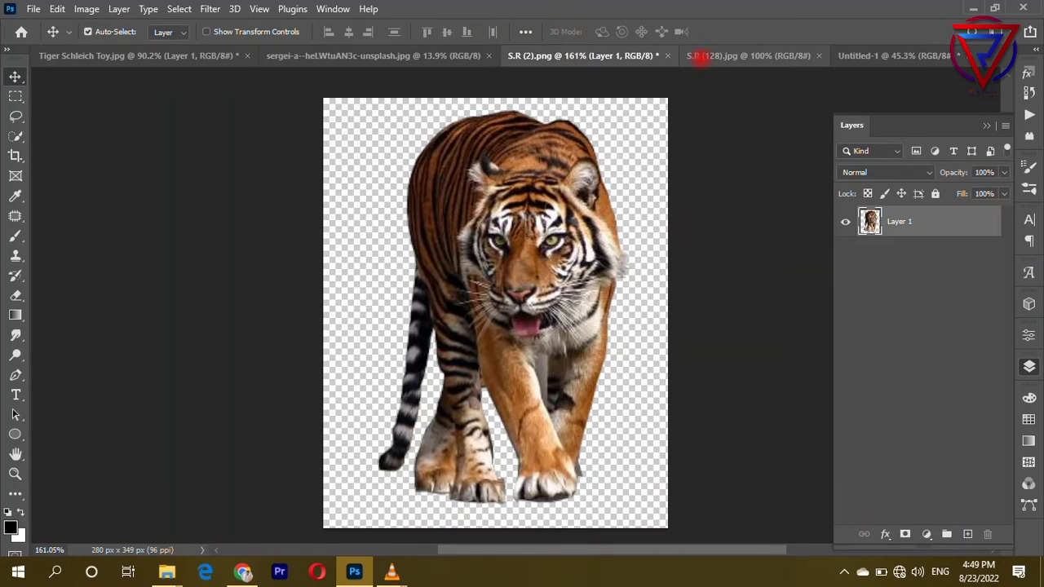
mouse_move(517, 315)
mouse_down()
mouse_move(858, 55)
mouse_move(580, 209)
mouse_move(657, 49)
mouse_move(732, 57)
mouse_move(653, 126)
mouse_move(813, 84)
mouse_move(527, 214)
mouse_up()
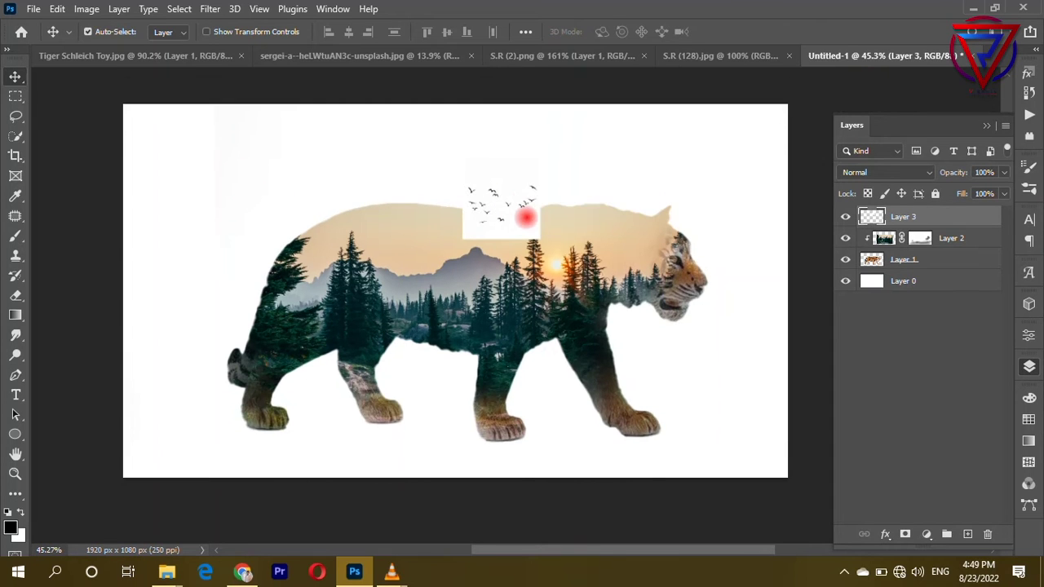
click(906, 172)
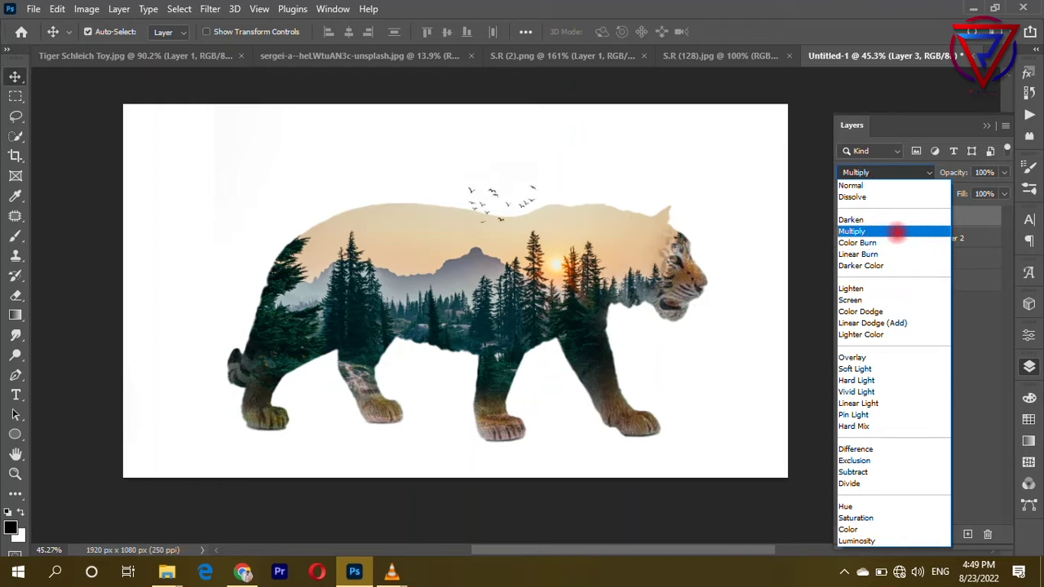
click(897, 232)
- Move the birds above the tiger's back and scale them to about 128%
mouse_move(518, 197)
mouse_down()
mouse_move(596, 219)
mouse_move(601, 200)
mouse_up()
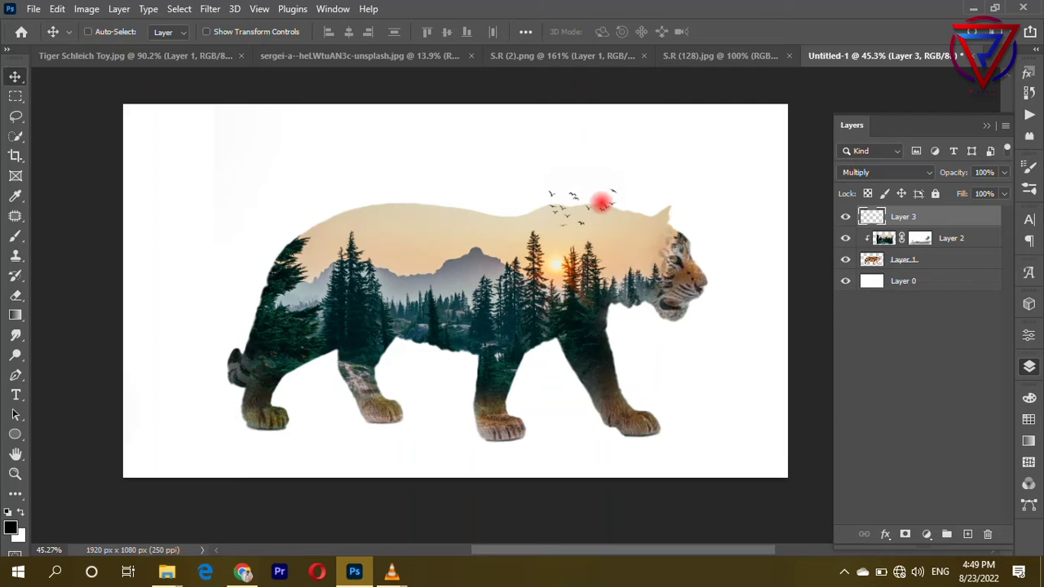
key(ctrl+t)
drag(541, 234, 524, 259)
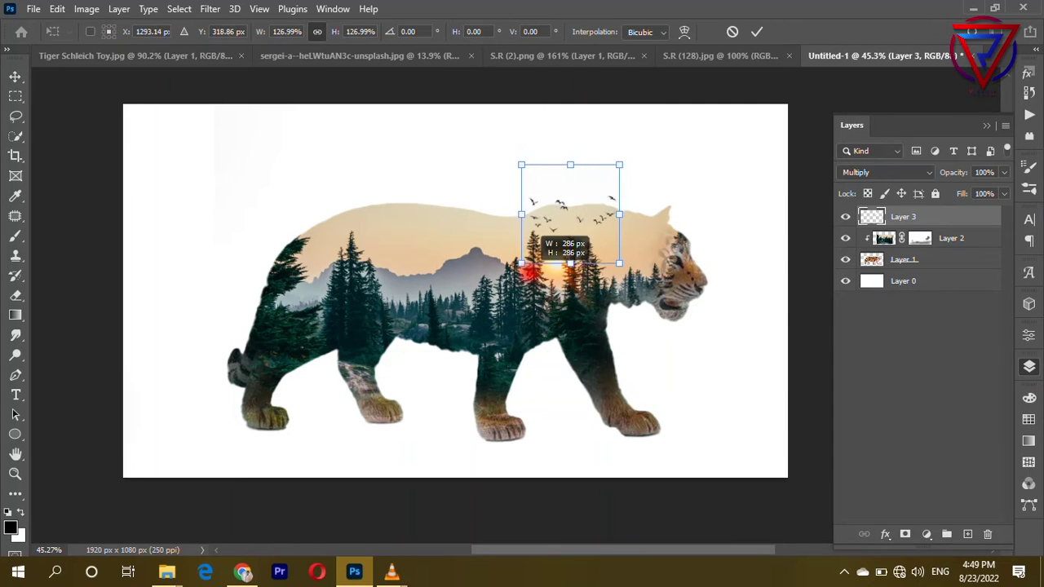
drag(566, 217, 576, 209)
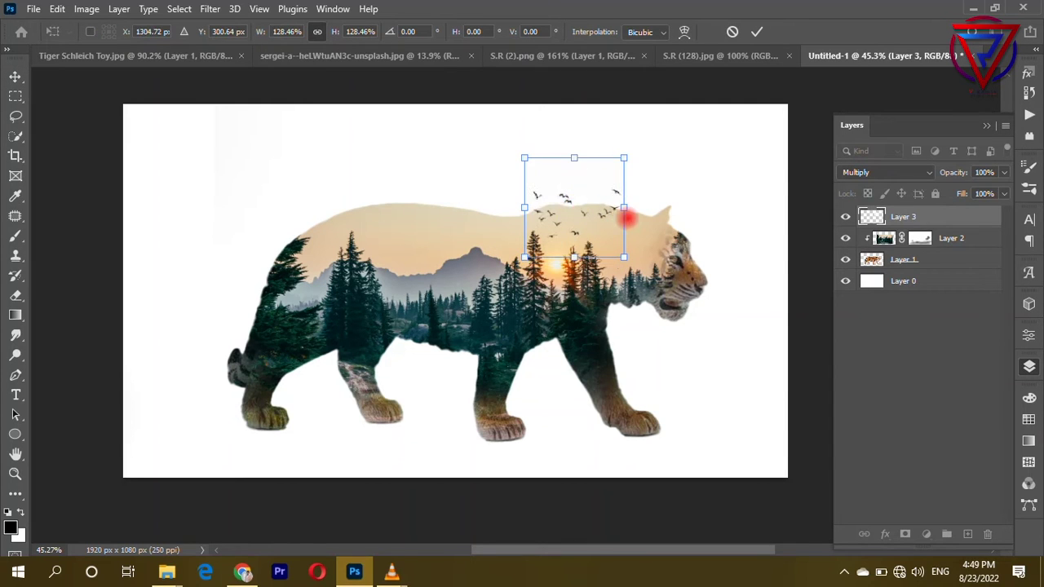
key(Return)
drag(568, 286, 544, 286)
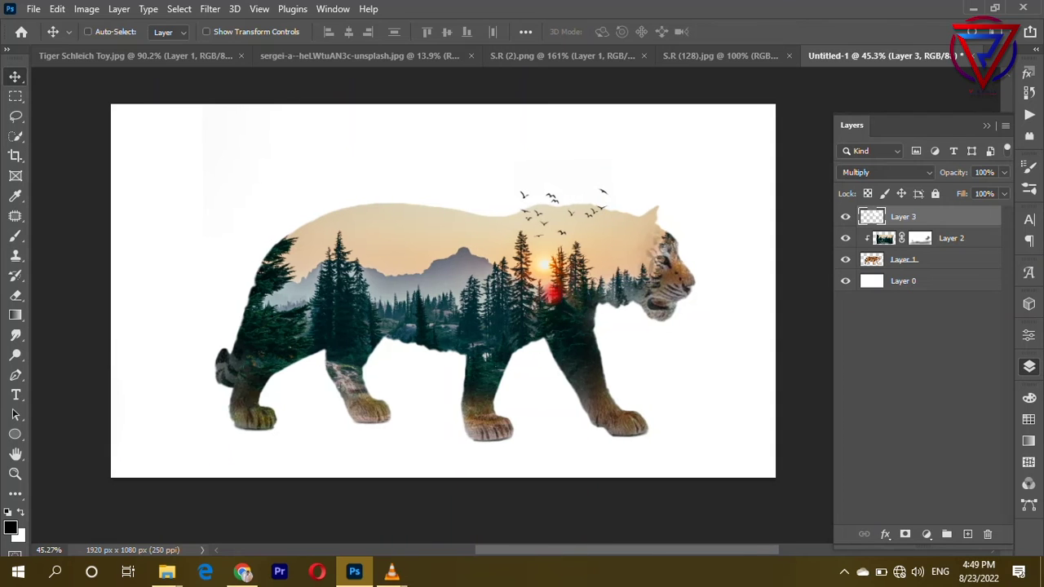
- Add Layer 4 above Layer 0 and select the lower part of the canvas
click(718, 335)
scroll(538, 291, down, 2)
scroll(561, 291, up, 3)
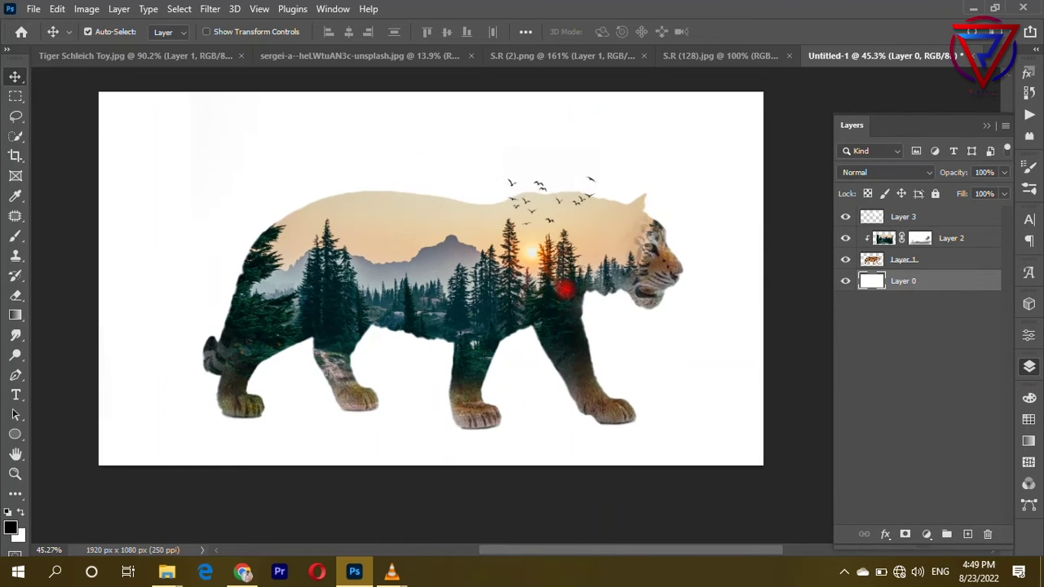
scroll(539, 314, down, 1)
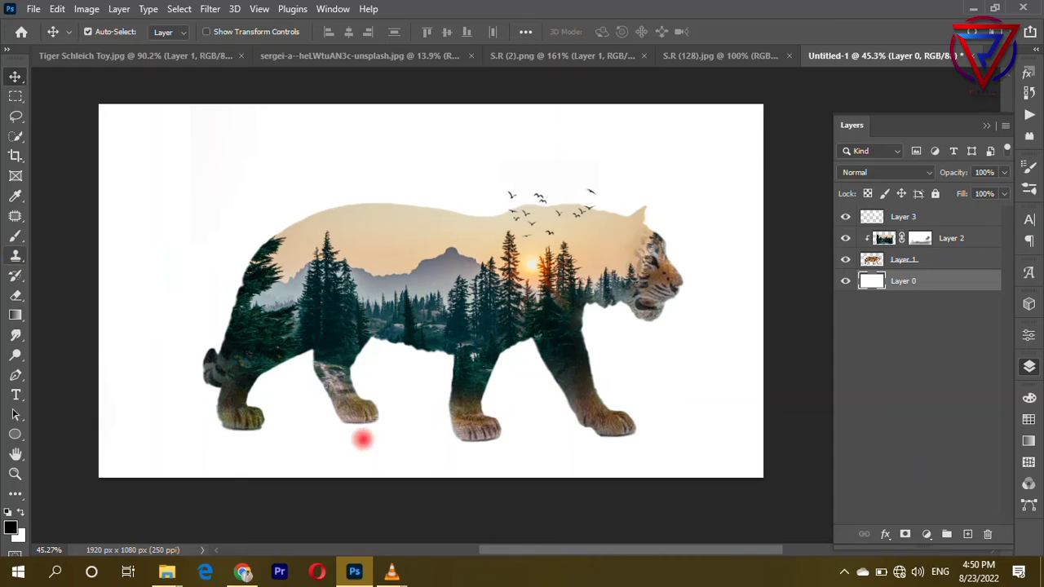
click(969, 533)
scroll(203, 265, down, 2)
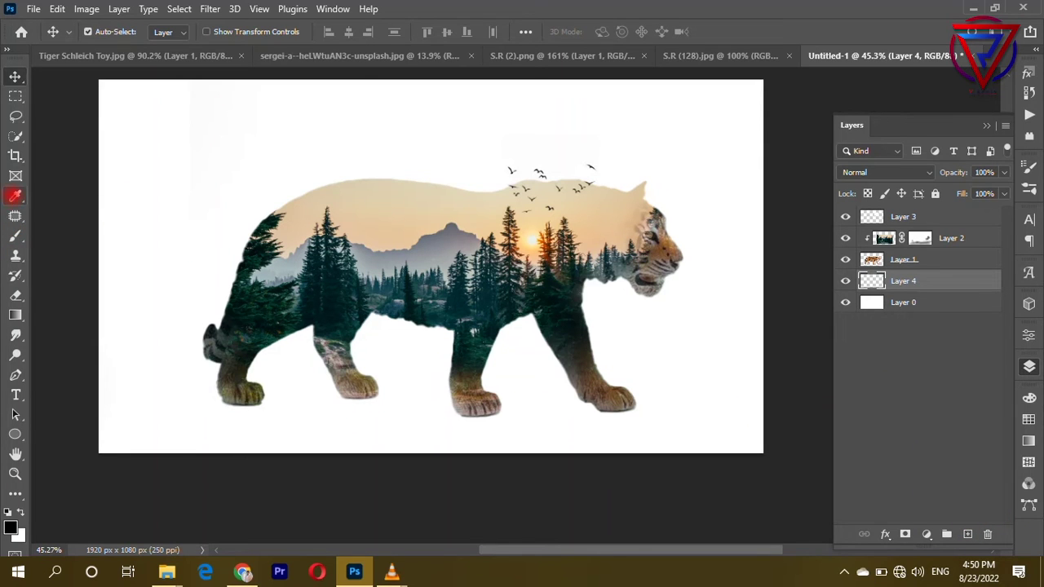
click(14, 96)
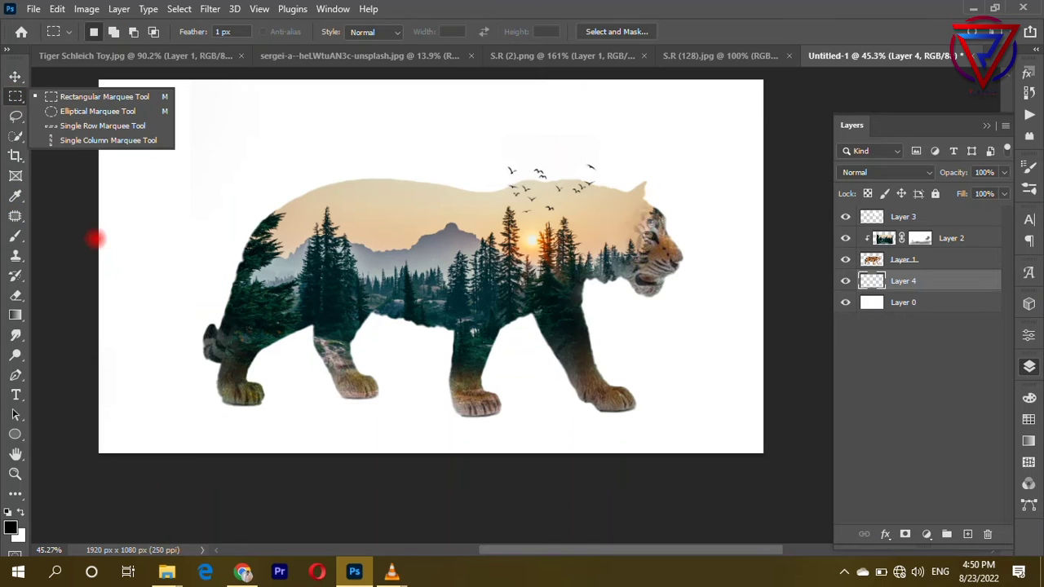
drag(96, 238, 771, 455)
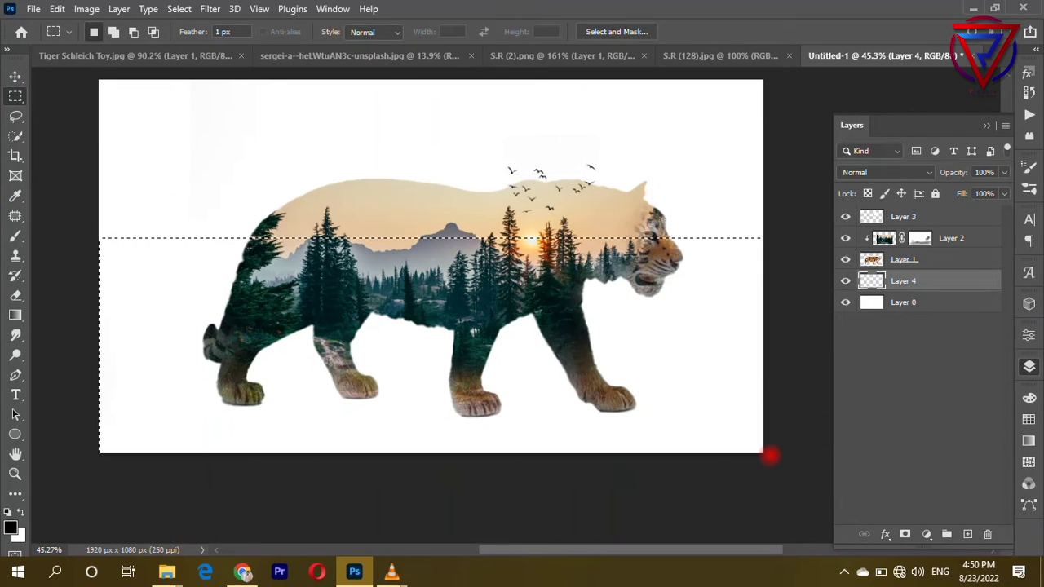
- Fill the lower selection on Layer 4 with a peach colour sampled from the sky
click(15, 196)
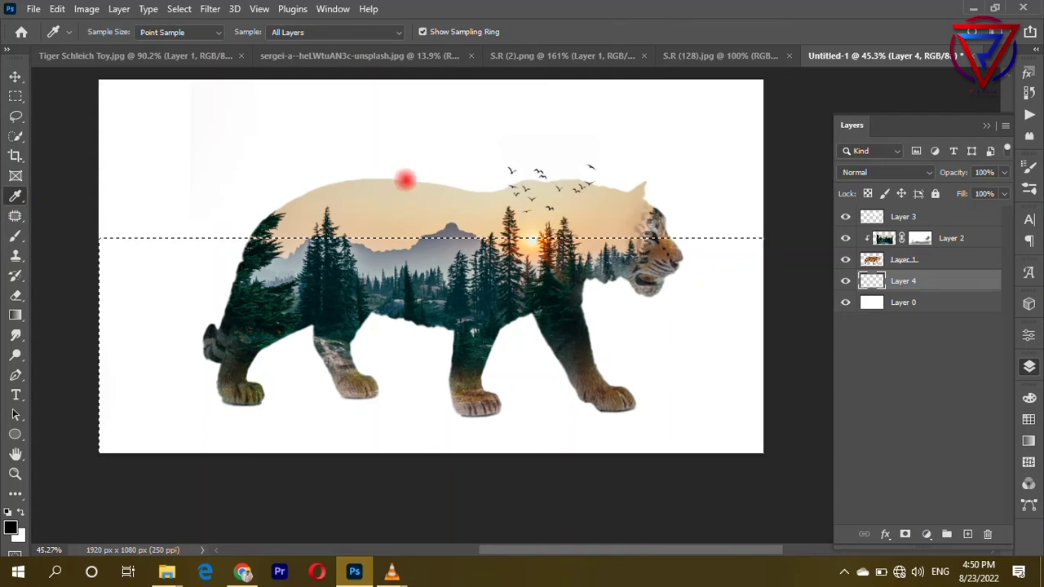
click(595, 205)
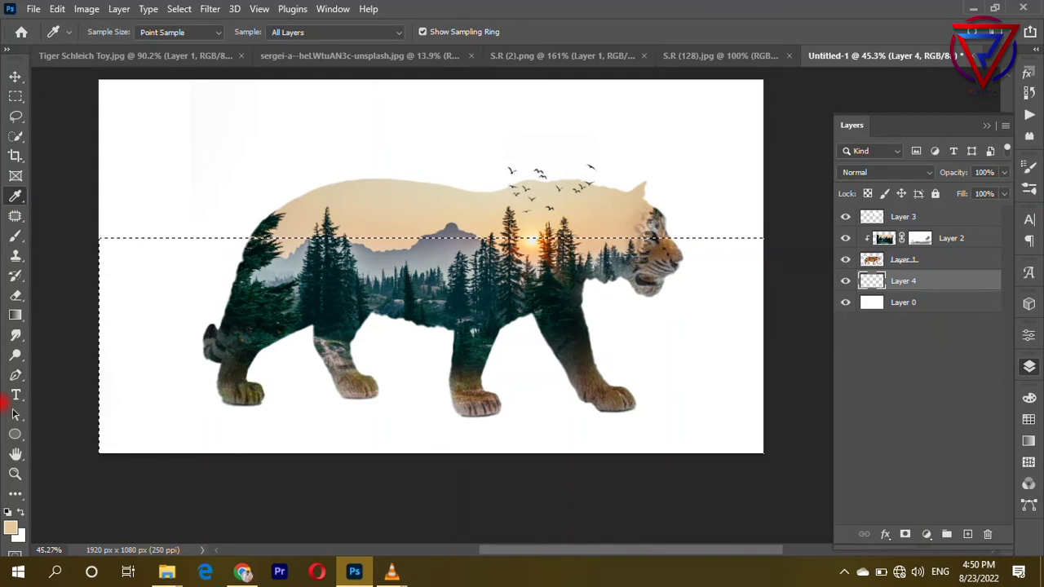
click(21, 512)
key(ctrl+BackSpace)
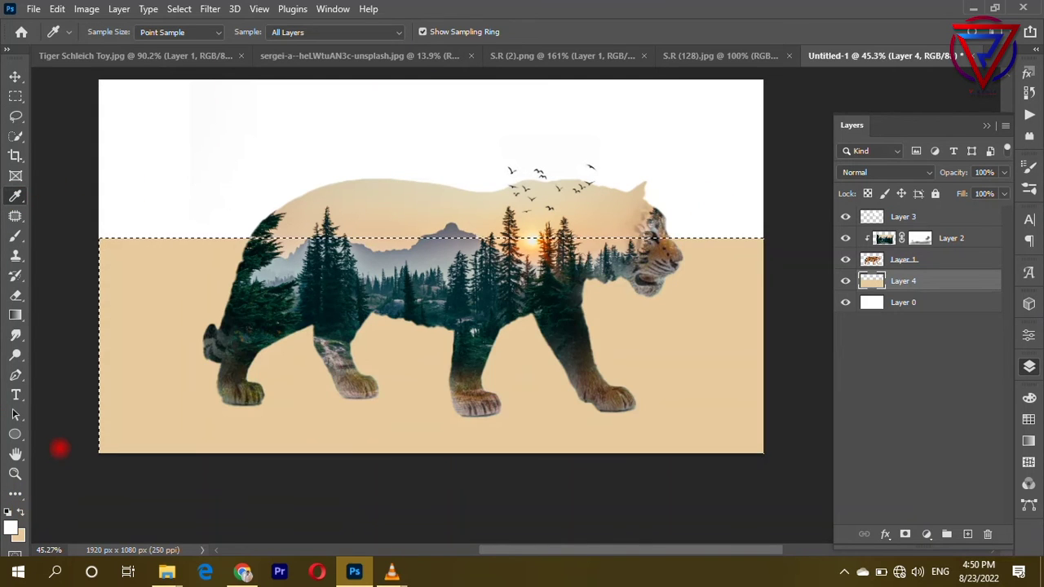
key(ctrl+d)
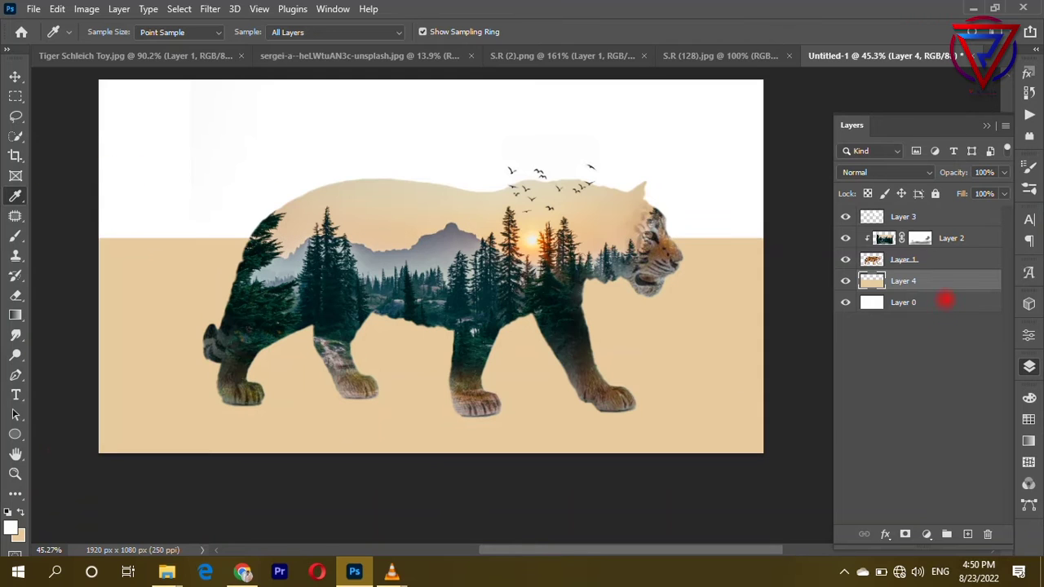
- Fill background Layer 0 with the same colour so the backdrop turns beige
click(945, 301)
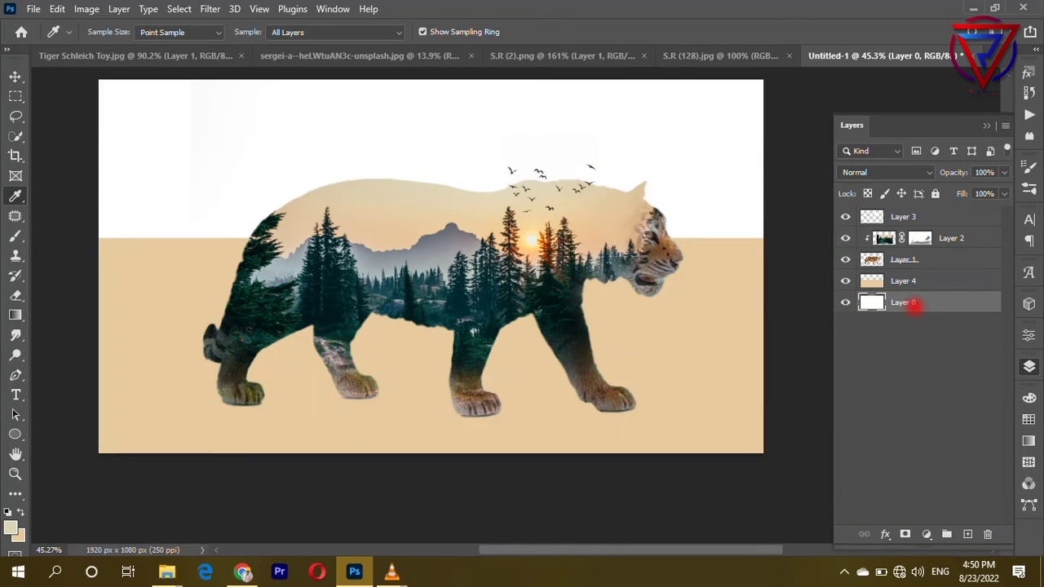
key(ctrl+BackSpace)
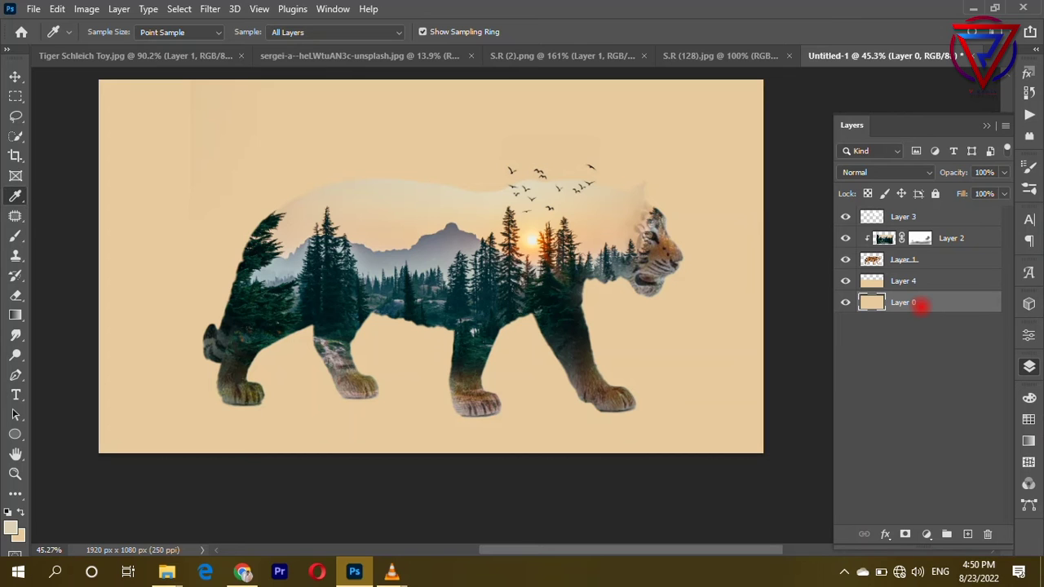
scroll(438, 205, up, 3)
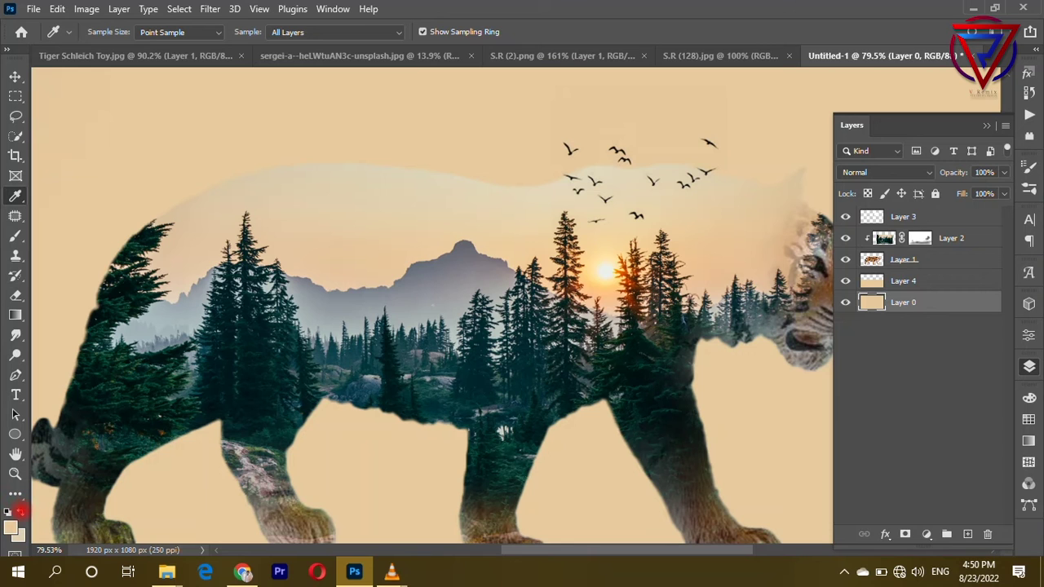
scroll(228, 331, down, 3)
scroll(193, 226, down, 2)
scroll(280, 291, up, 2)
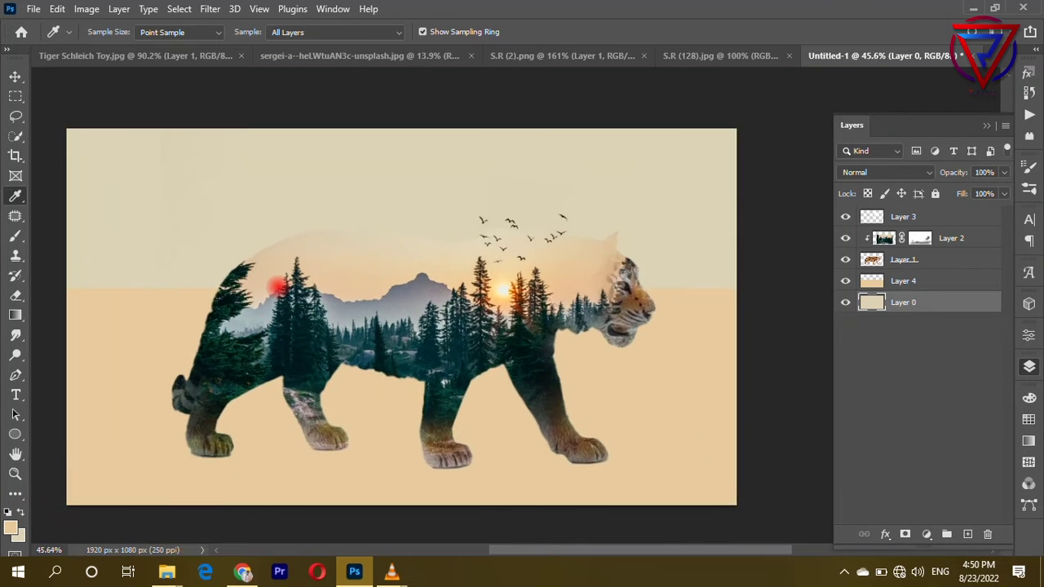
- Mask Layer 4 and brush it with soft low-opacity black to blend the peach band
click(15, 76)
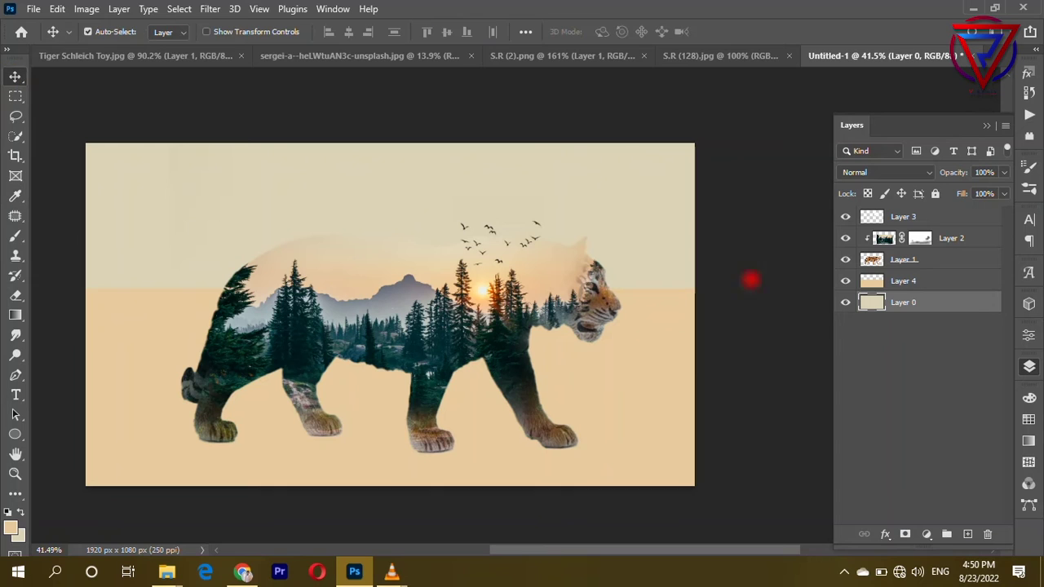
click(925, 279)
click(905, 534)
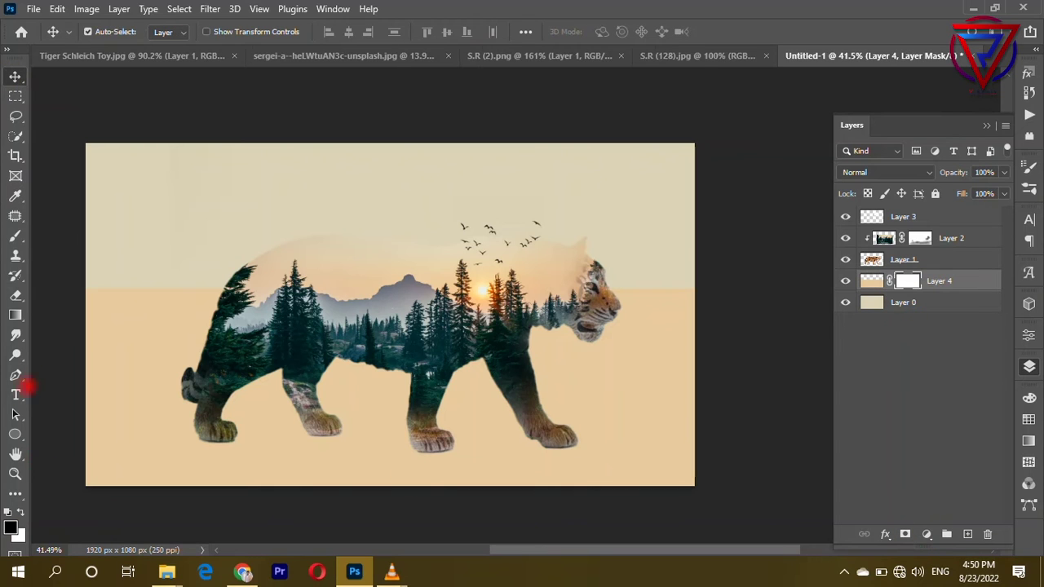
click(14, 235)
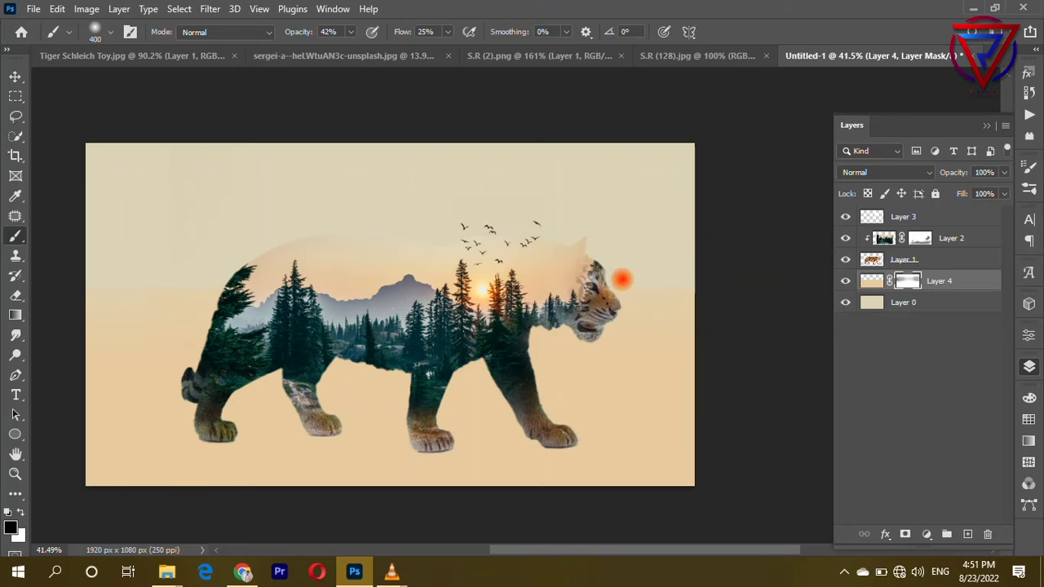
scroll(163, 287, up, 2)
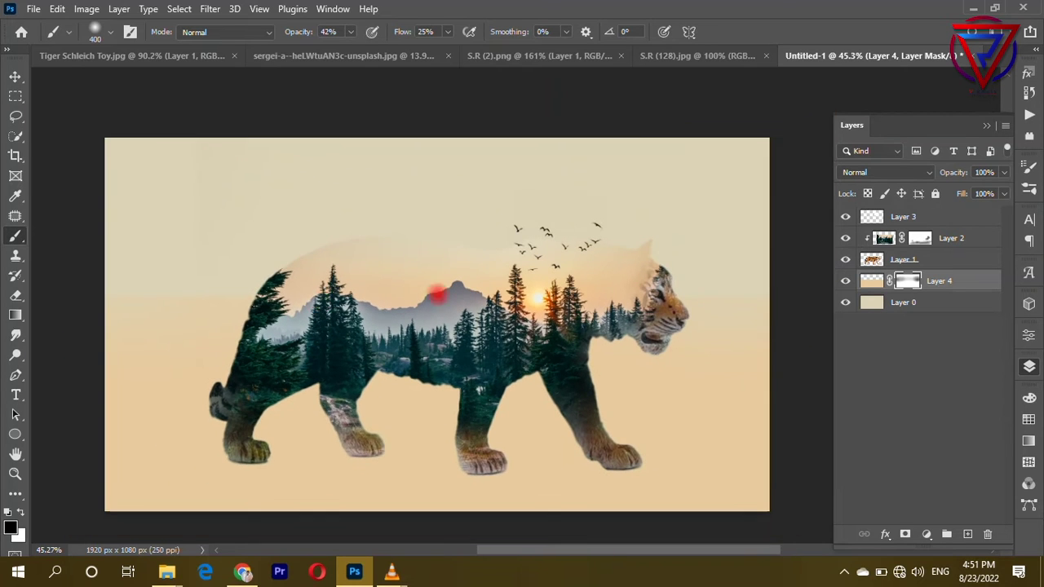
scroll(176, 300, down, 1)
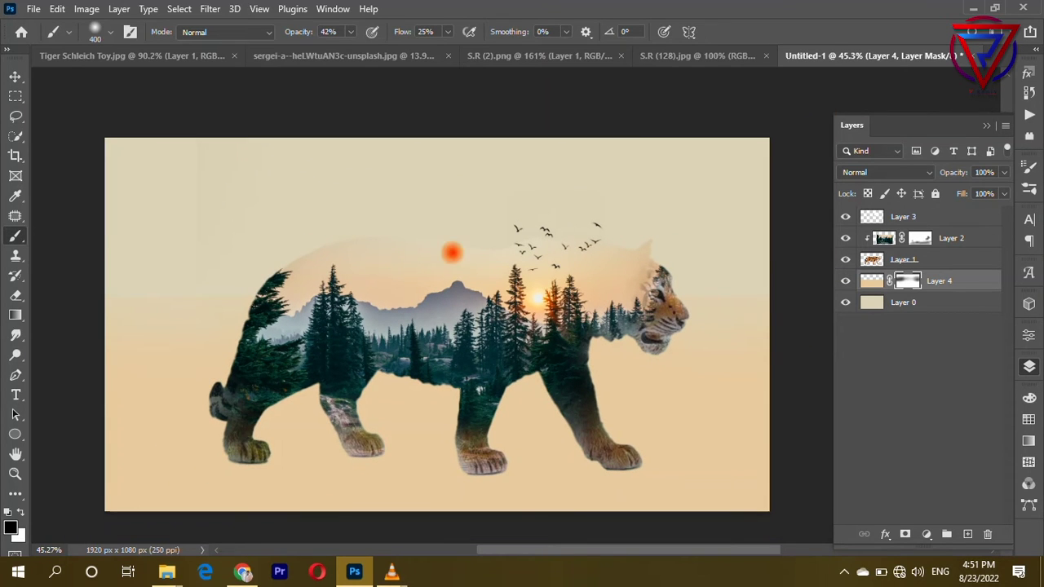
scroll(321, 269, up, 1)
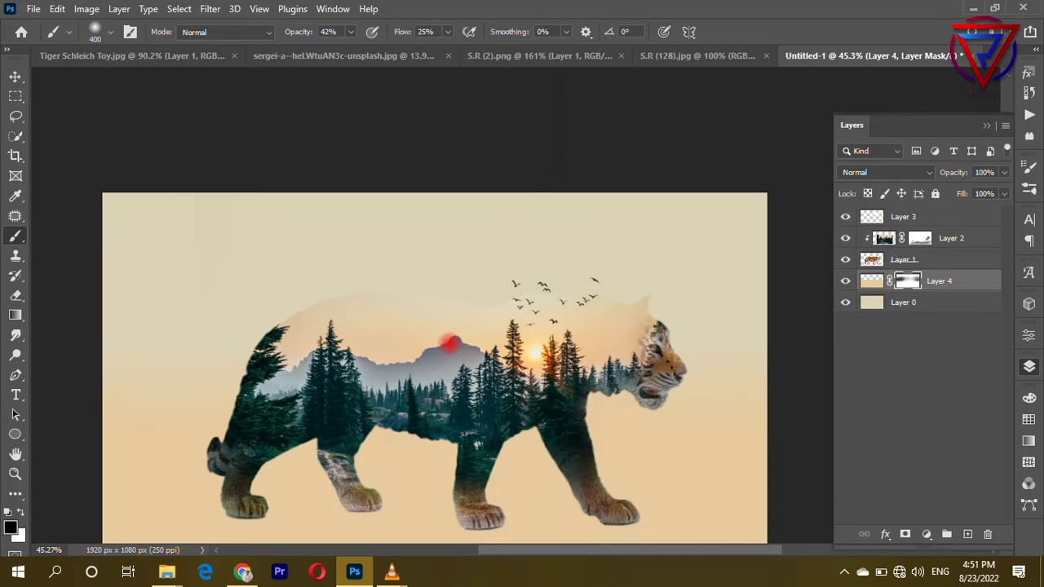
scroll(418, 269, up, 1)
scroll(417, 269, down, 1)
scroll(418, 269, down, 1)
scroll(417, 270, down, 1)
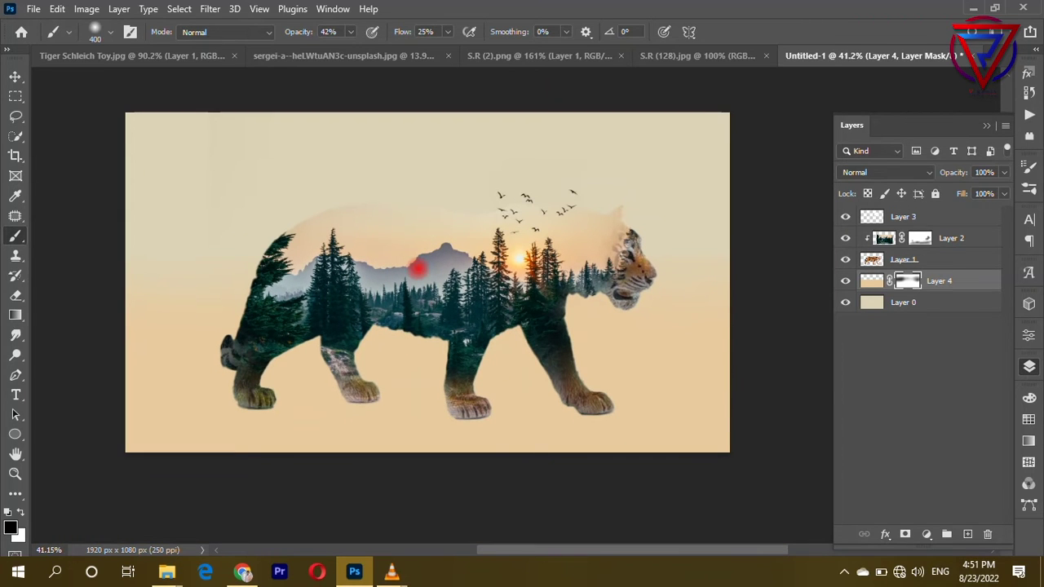
click(920, 258)
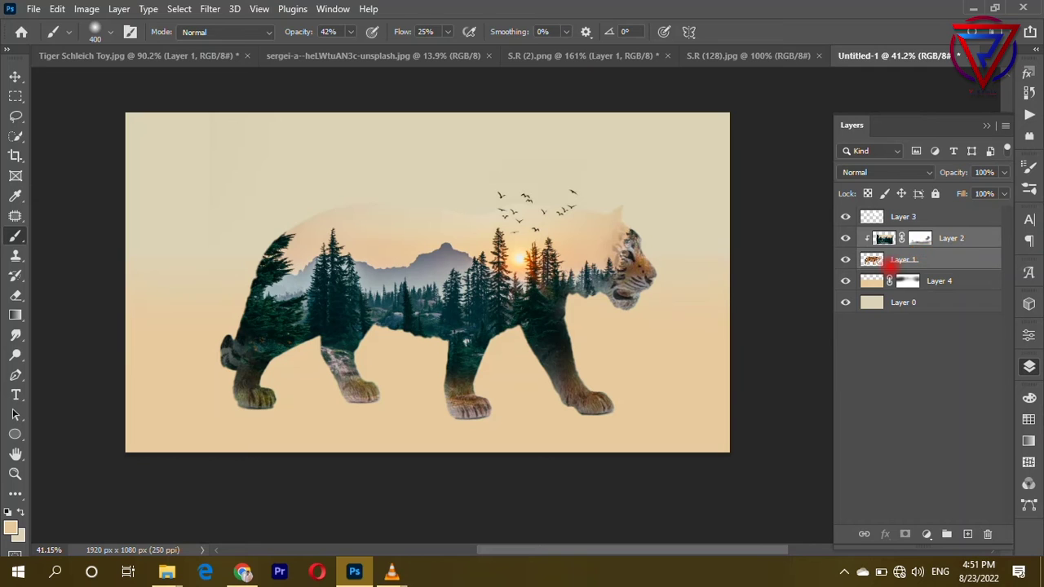
- Merge the tiger into Layer 2, add a mask, and softly brush away the sky above it
key(ctrl+e)
scroll(326, 219, up, 1)
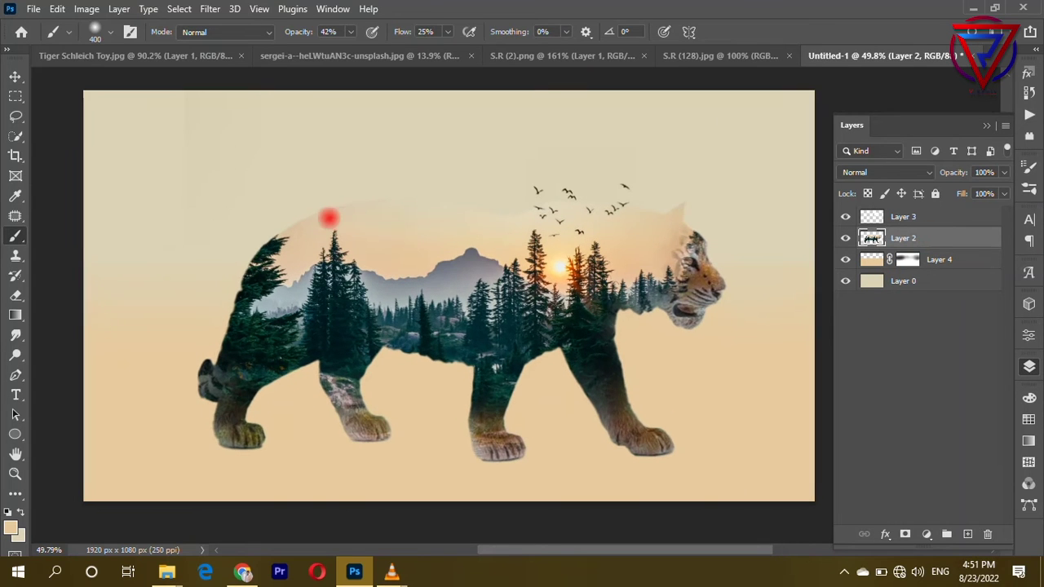
click(905, 535)
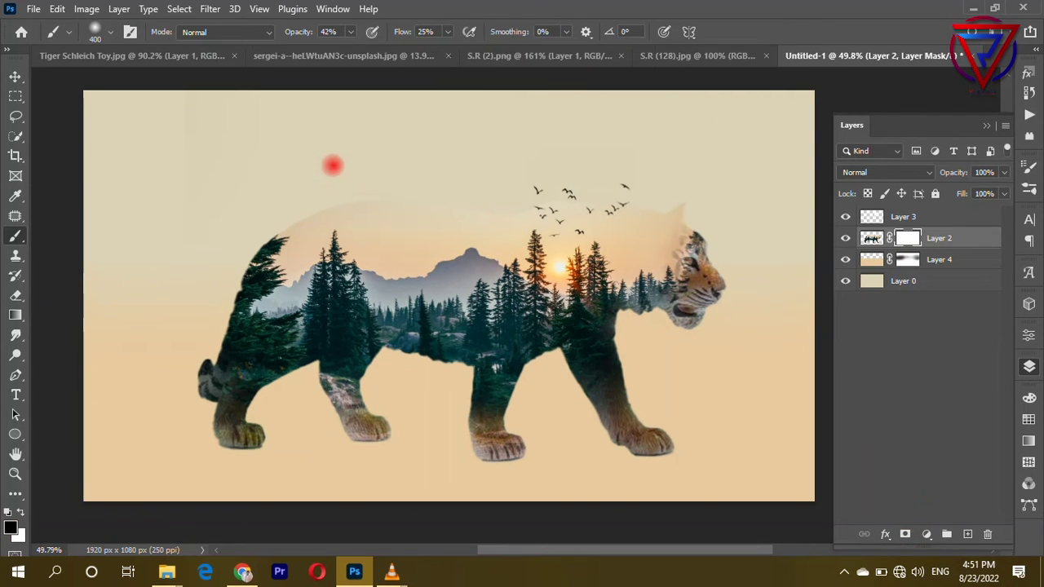
drag(380, 168, 611, 166)
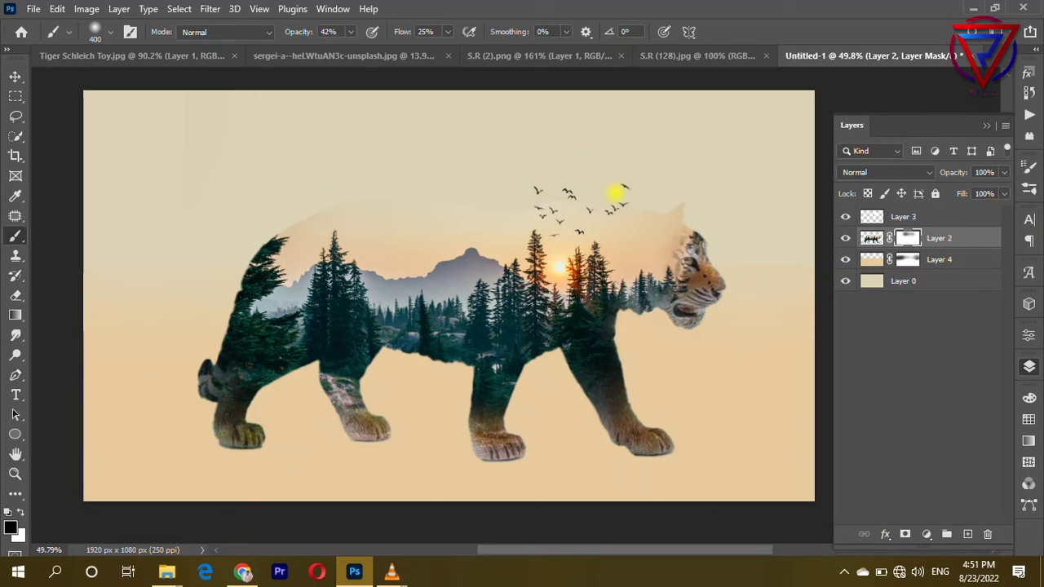
click(323, 177)
scroll(321, 203, up, 3)
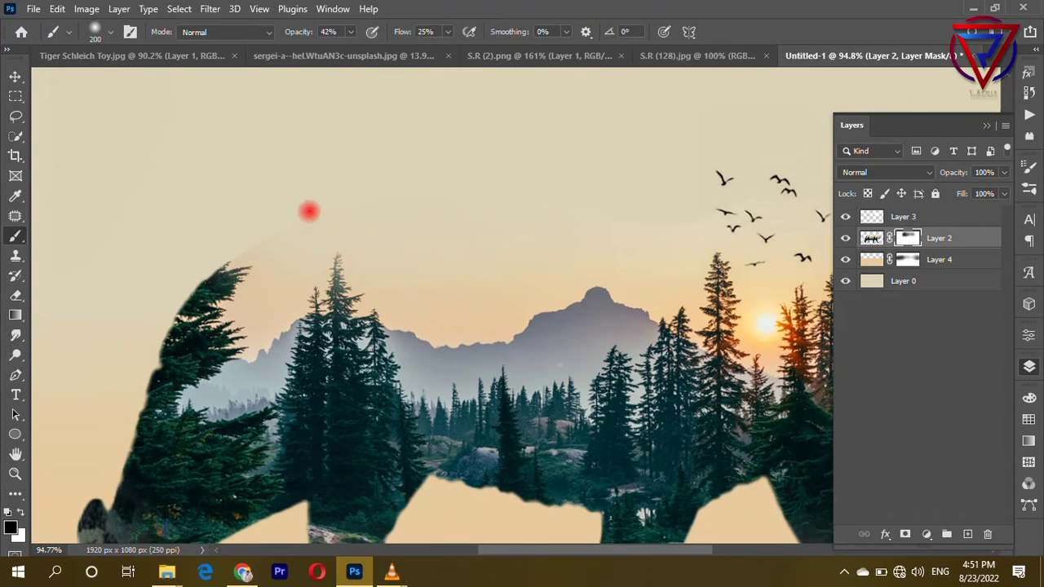
scroll(283, 211, down, 3)
scroll(438, 205, up, 2)
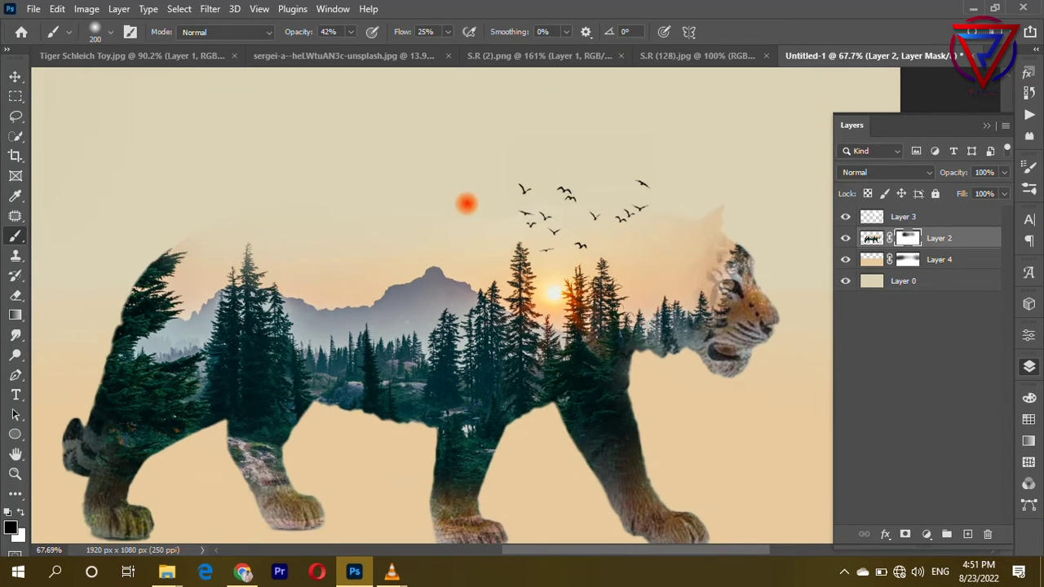
- Shift the birds on Layer 3 slightly to the left
click(861, 214)
key(ctrl+t)
mouse_move(641, 232)
mouse_down()
mouse_move(569, 221)
mouse_move(624, 224)
mouse_up()
- Commit the birds' new position and discard a first misplaced bird duplicate
key(Return)
key(b)
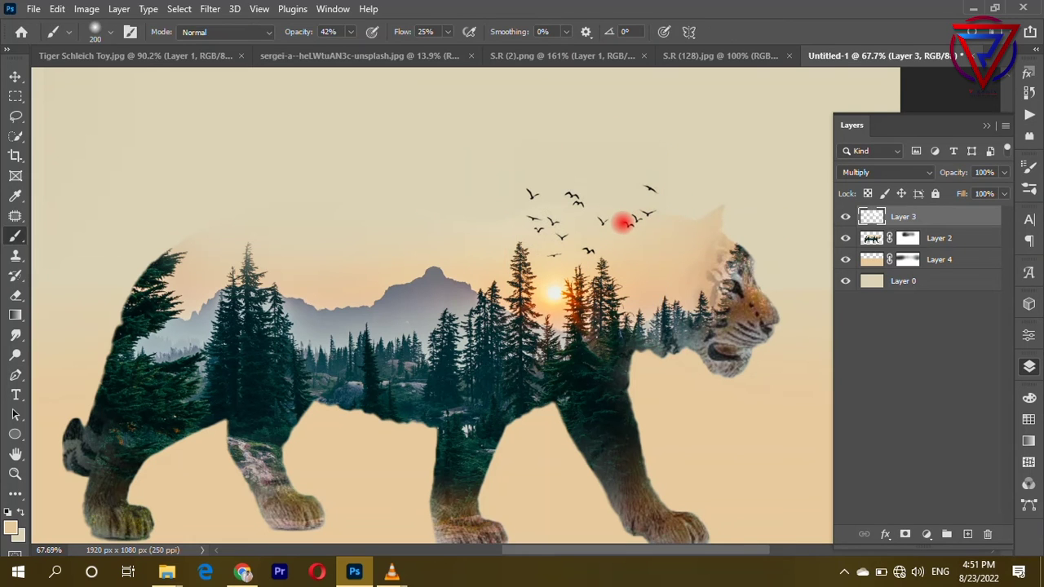
click(624, 223)
key(v)
drag(602, 215, 580, 220)
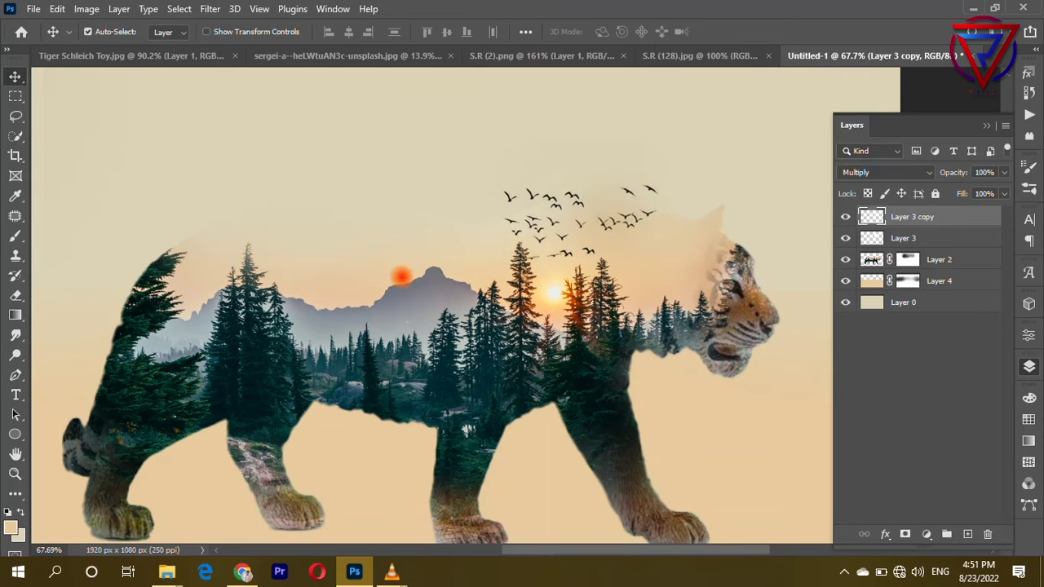
key(z)
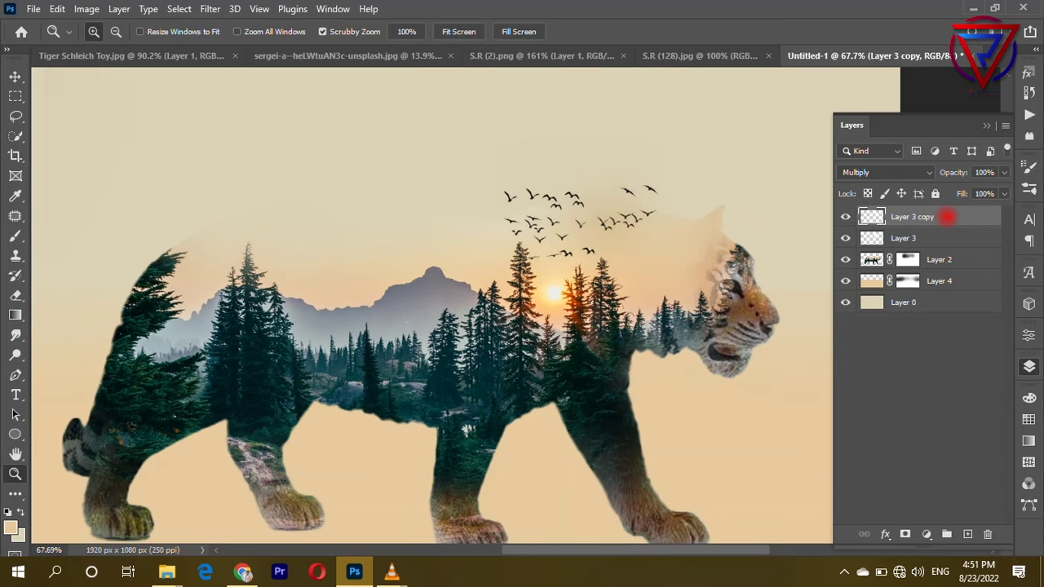
key(v)
key(Delete)
- Duplicate the birds as Layer 3 copy, scaled to 48.46%, over the left mountain
mouse_move(727, 203)
mouse_down()
mouse_move(438, 260)
mouse_move(376, 262)
mouse_move(349, 249)
mouse_up()
key(ctrl+t)
key(Return)
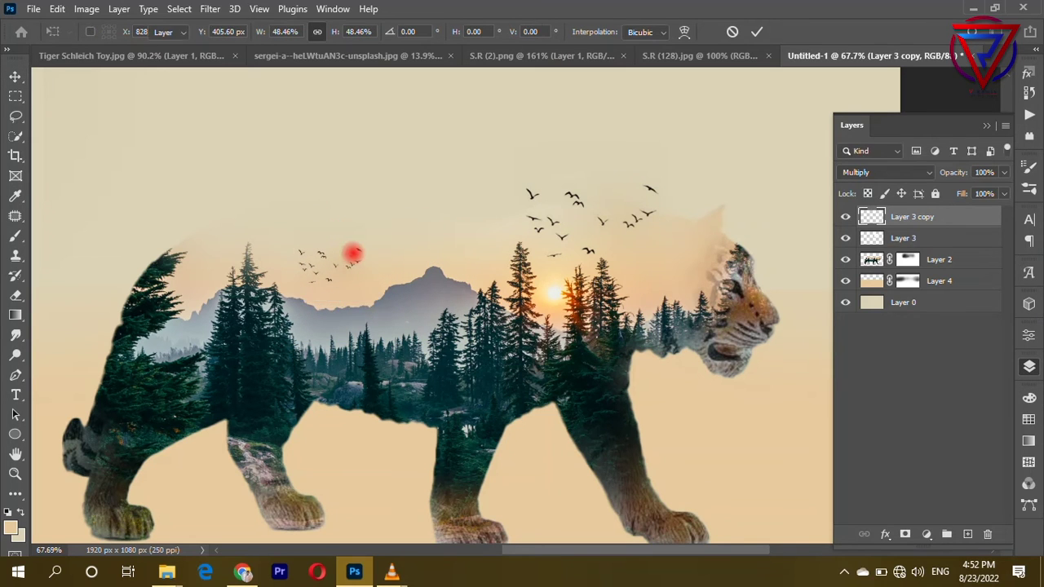
scroll(387, 265, down, 3)
scroll(328, 412, up, 2)
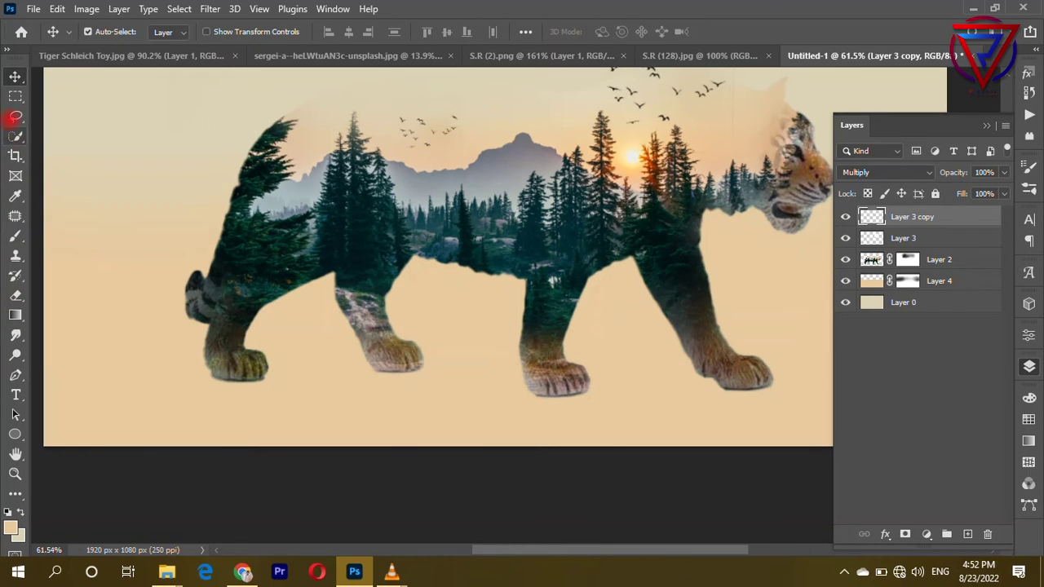
- Draw an elliptical selection beneath the tiger's hind legs
click(14, 96)
click(72, 106)
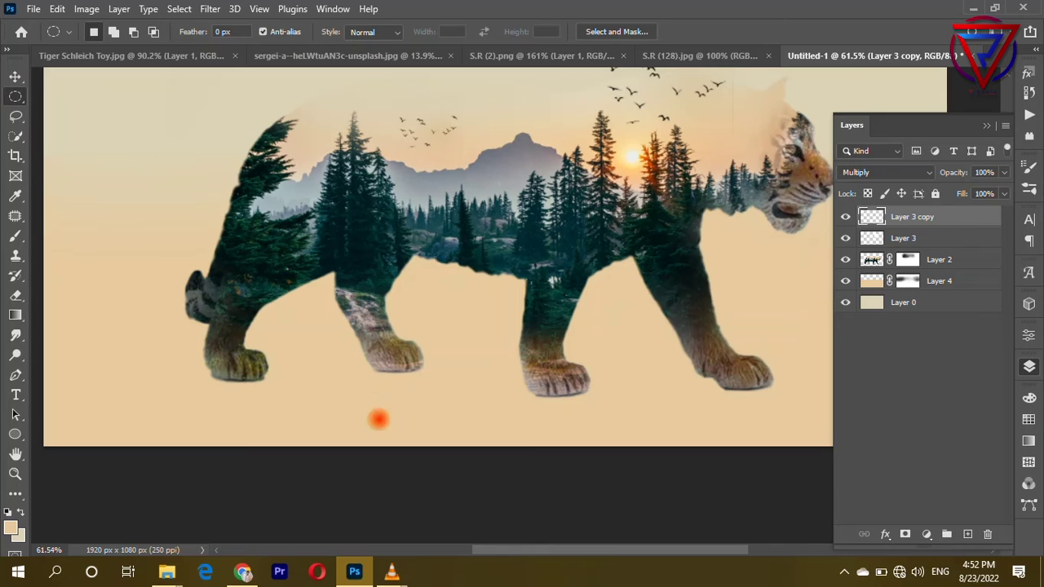
scroll(378, 419, down, 2)
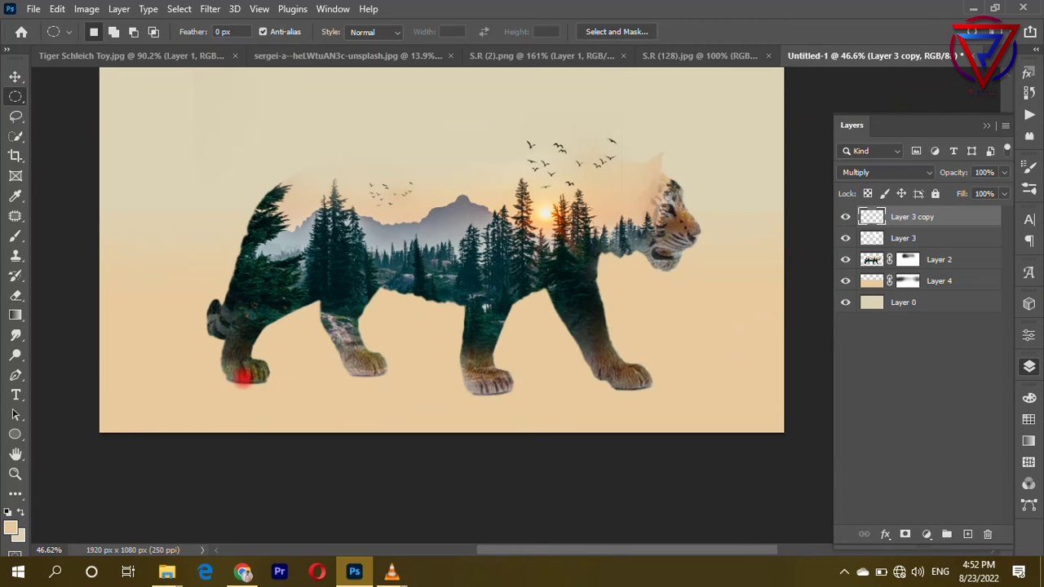
drag(303, 401, 435, 425)
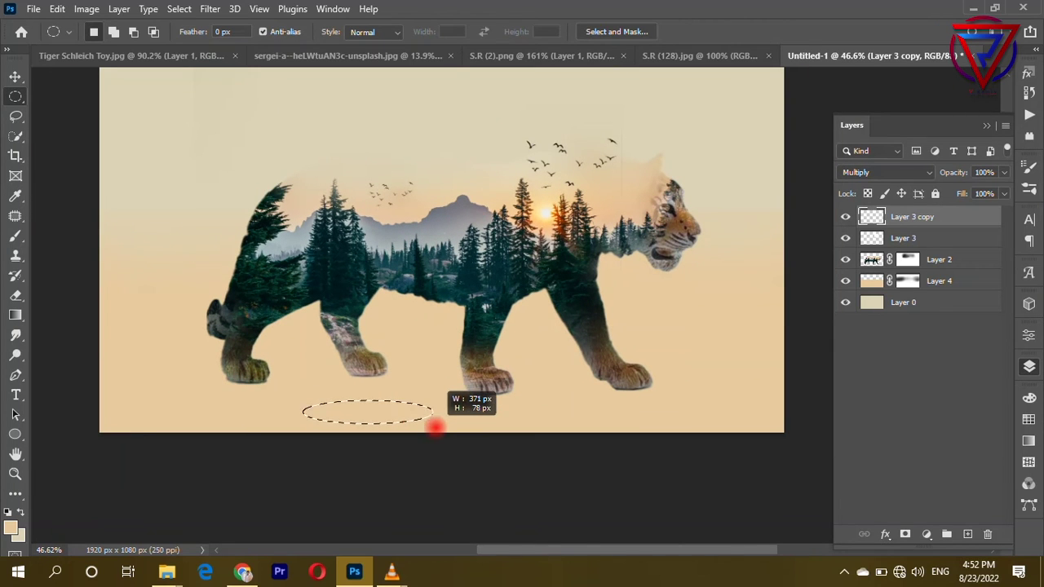
click(400, 436)
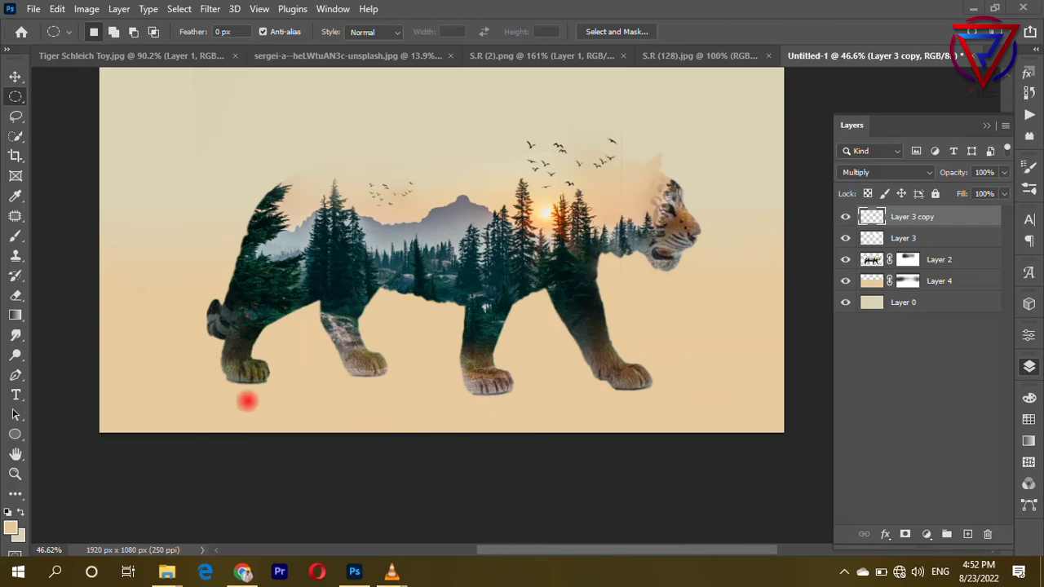
key(ctrl+z)
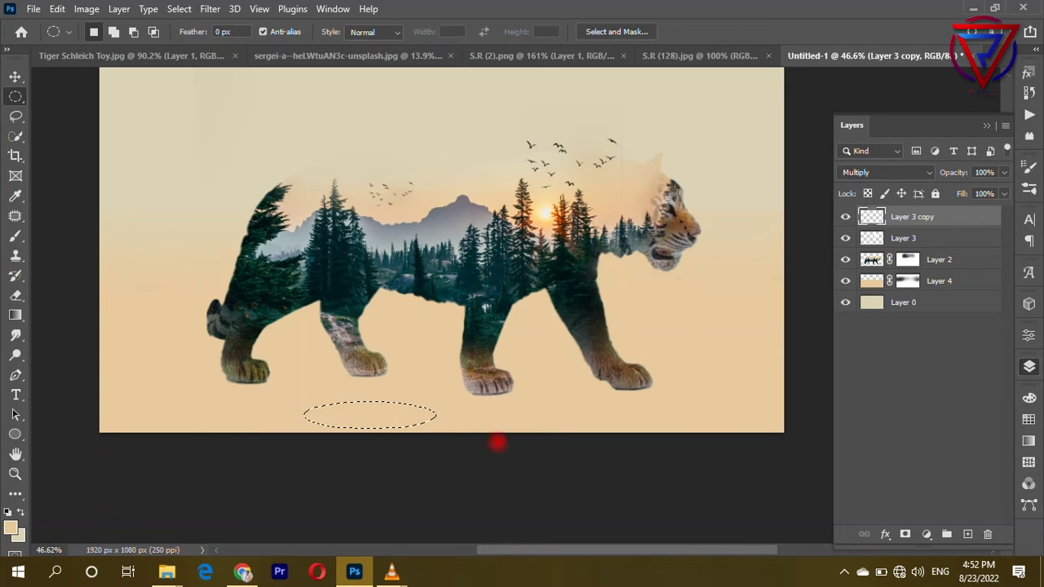
- Create Layer 5 beneath the tiger and fill the oval with black
click(967, 533)
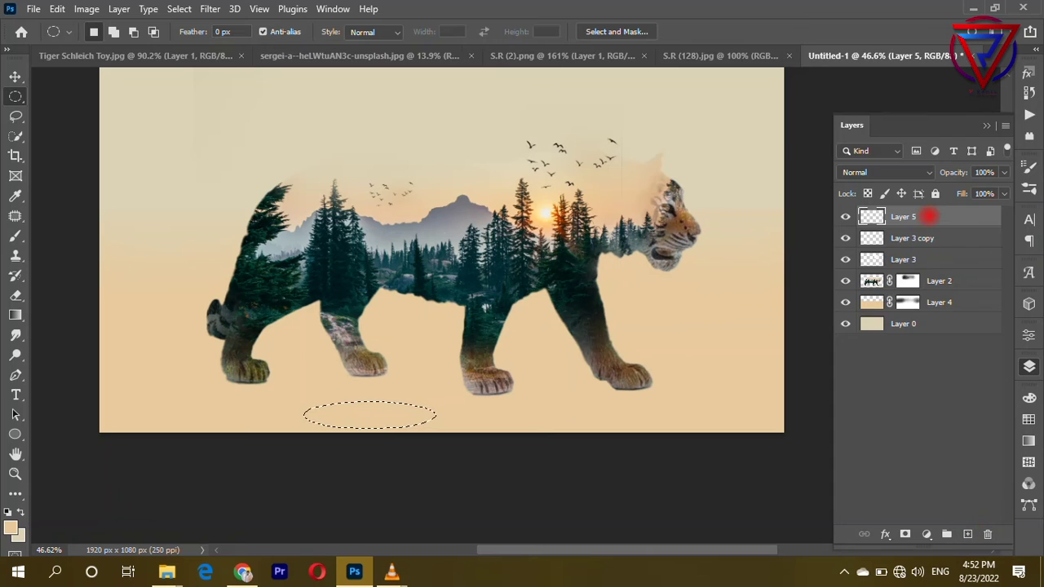
mouse_move(932, 216)
mouse_down()
mouse_move(946, 303)
mouse_move(938, 279)
mouse_up()
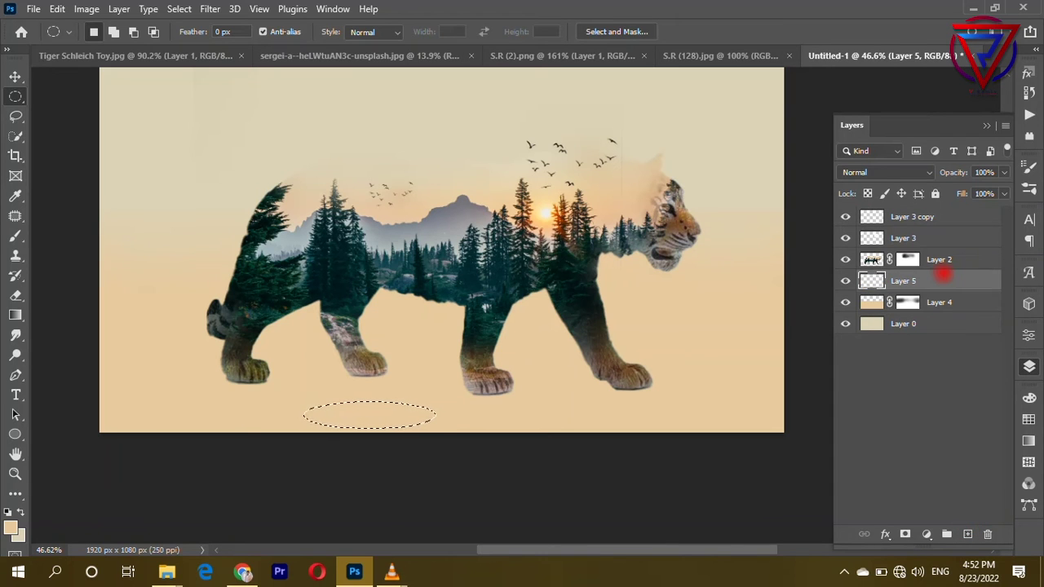
click(7, 511)
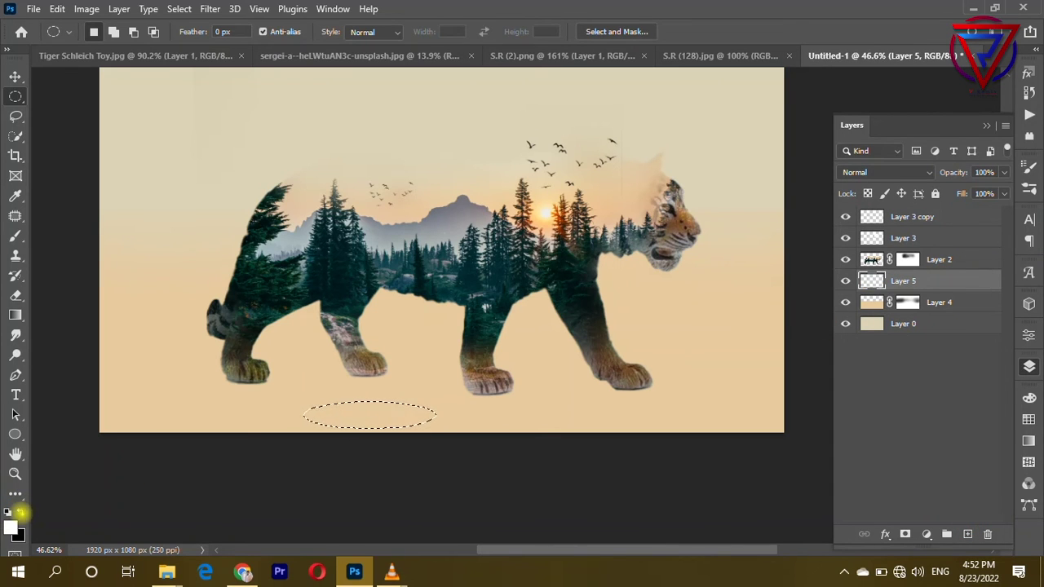
key(ctrl+BackSpace)
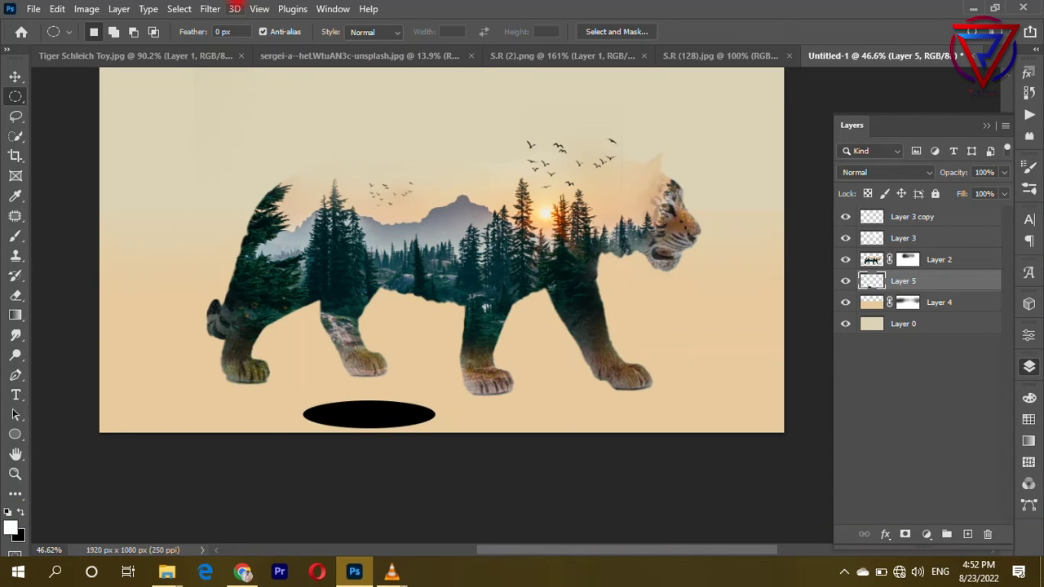
- Blur the shadow ellipse by 37.4 px and taper it with a Perspective transform
click(210, 9)
mouse_move(218, 205)
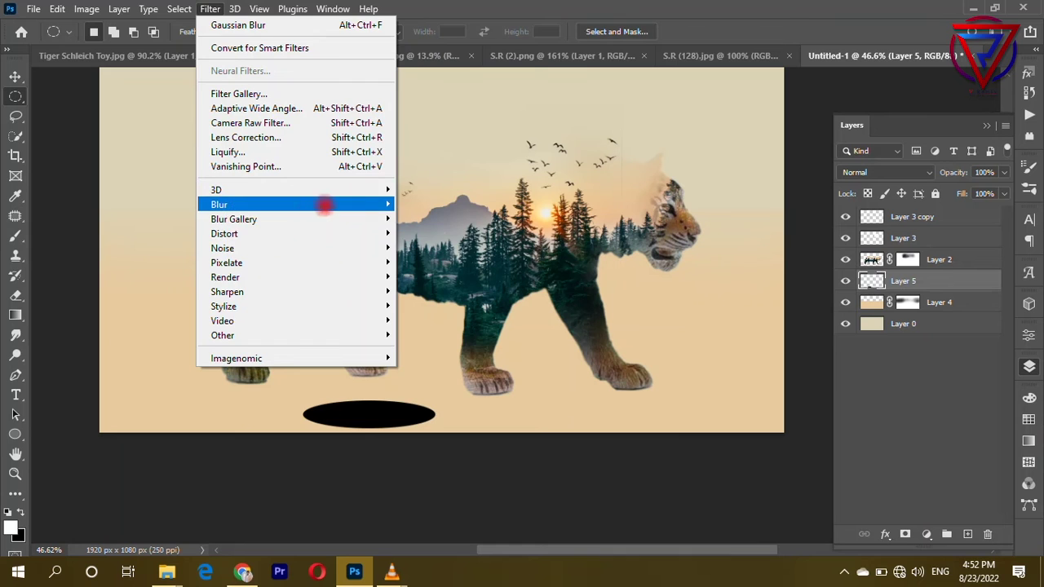
click(438, 262)
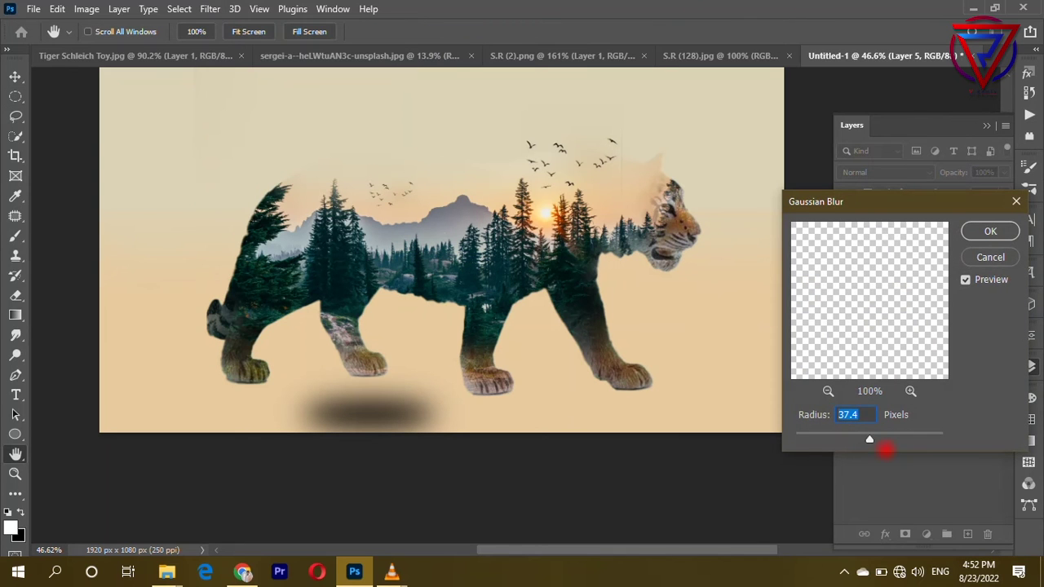
click(990, 231)
key(ctrl+t)
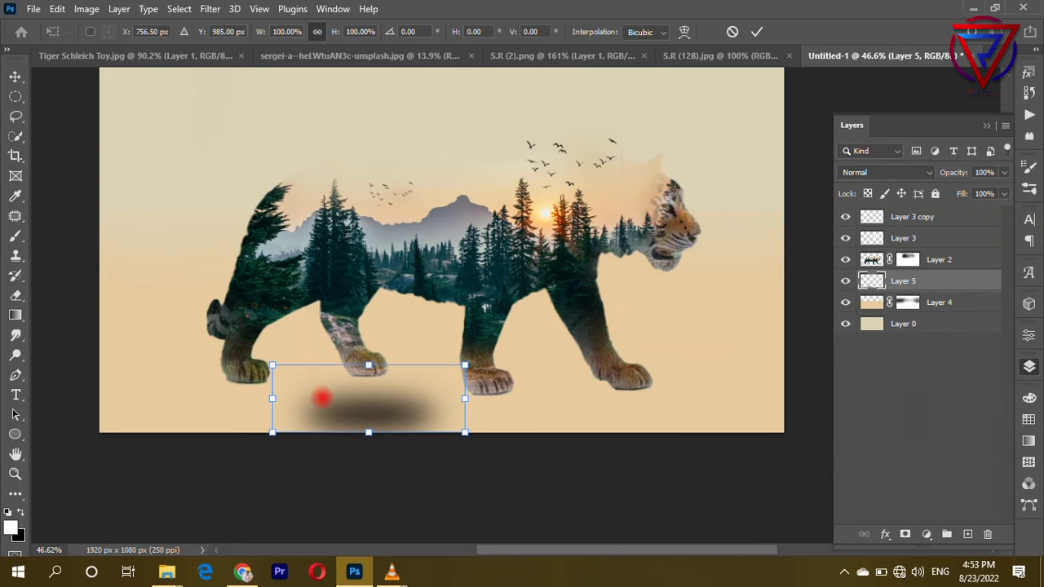
right_click(321, 397)
click(362, 155)
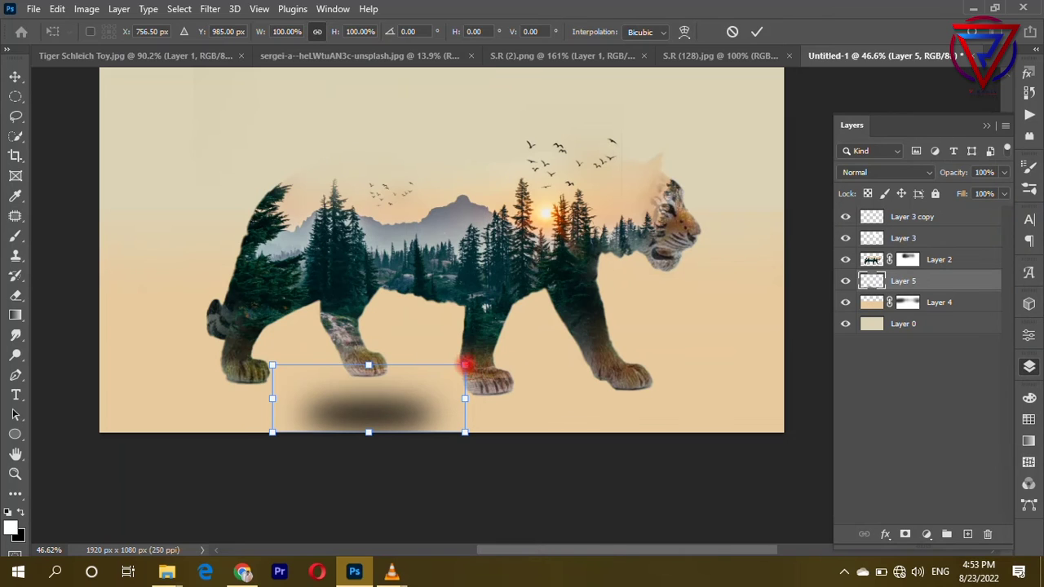
drag(464, 366, 465, 393)
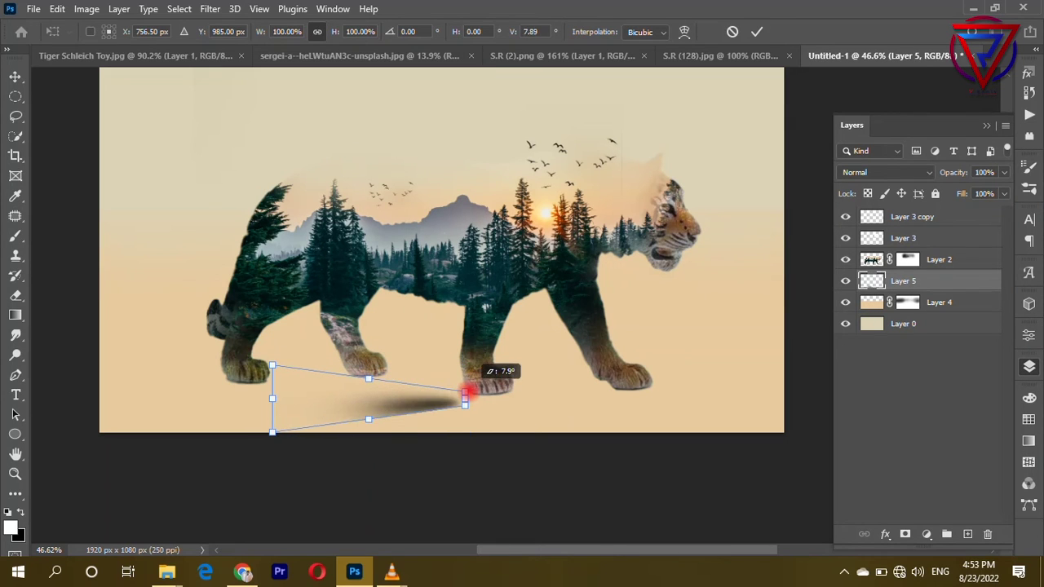
mouse_move(273, 366)
mouse_down()
mouse_move(290, 371)
mouse_move(272, 366)
mouse_up()
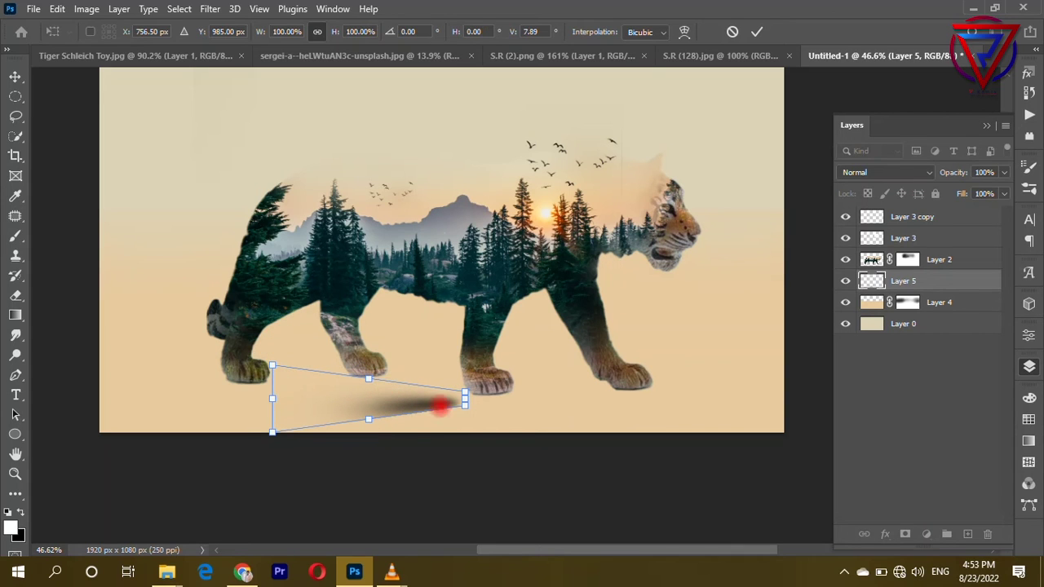
drag(465, 405, 345, 417)
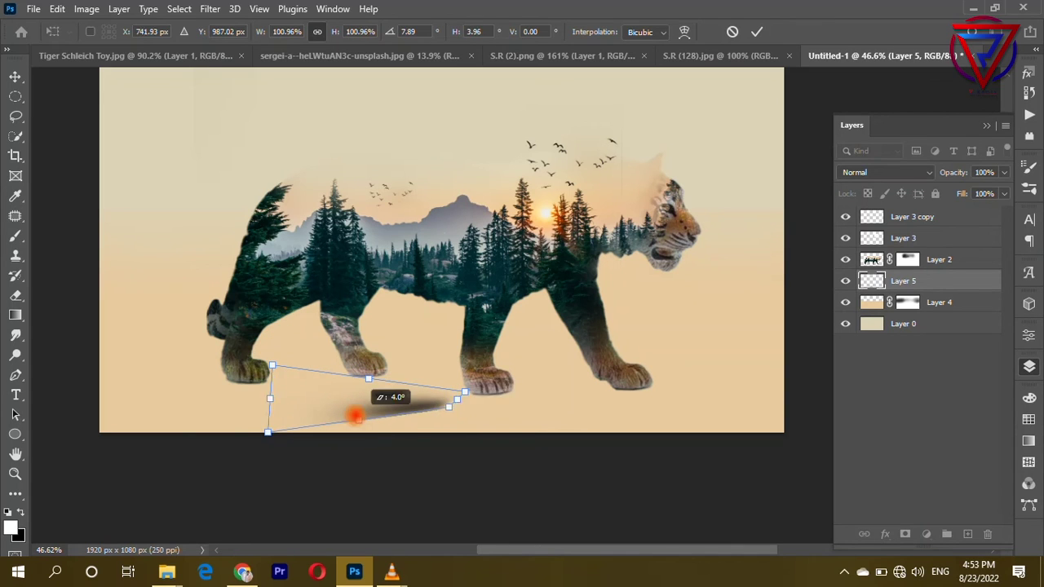
key(Return)
- Undo back to the hard black ellipse, then try a skew and undo that too
key(m)
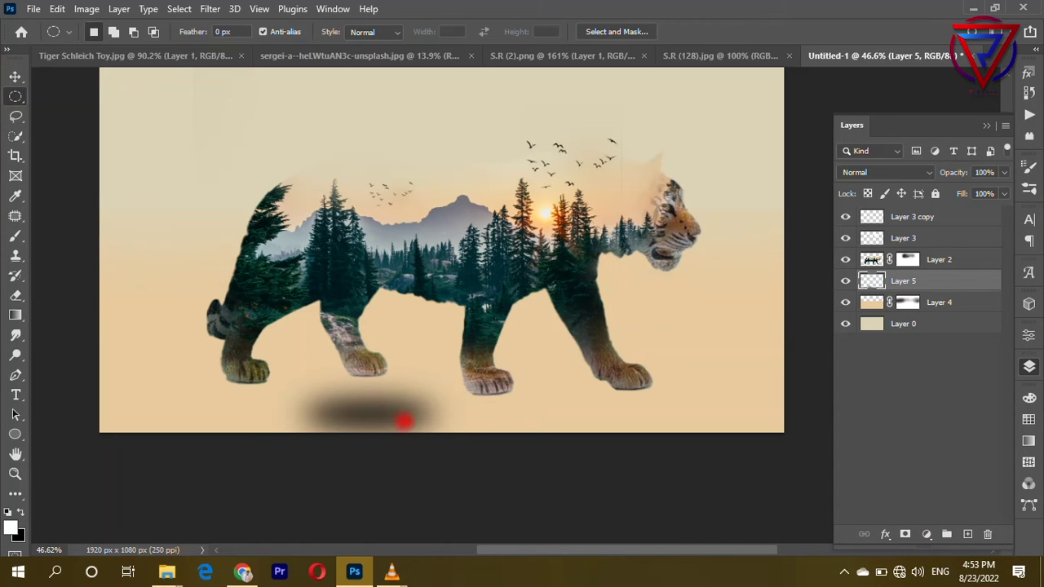
drag(401, 420, 337, 409)
key(ctrl+z)
key(ctrl+t)
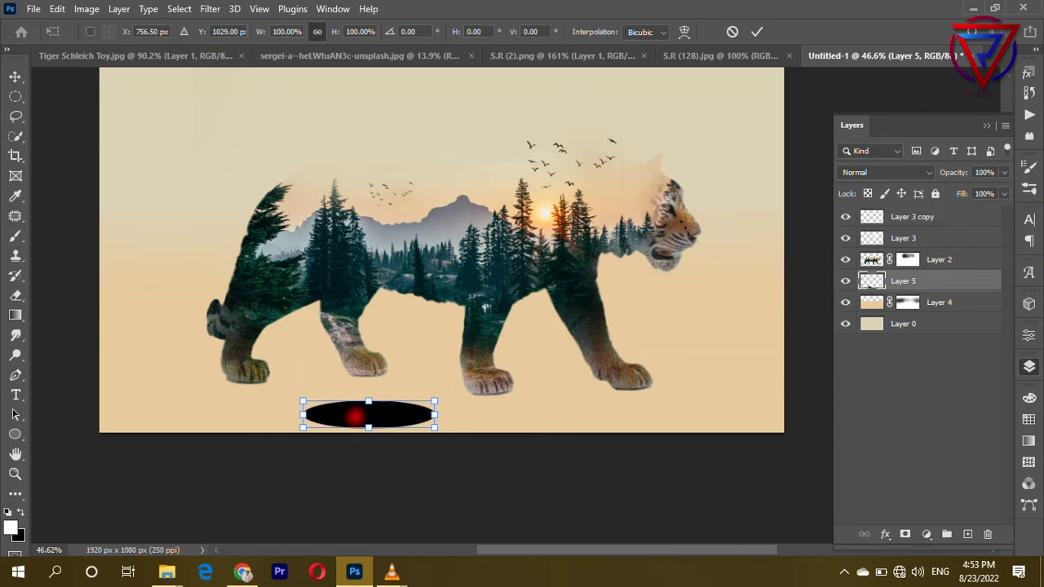
right_click(355, 418)
click(383, 458)
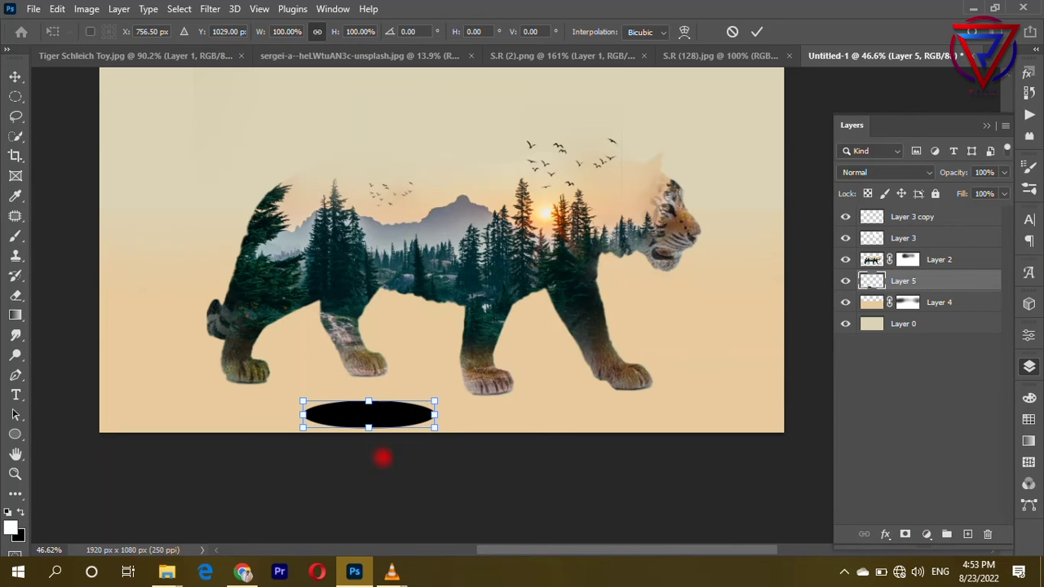
scroll(375, 428, up, 3)
click(461, 394)
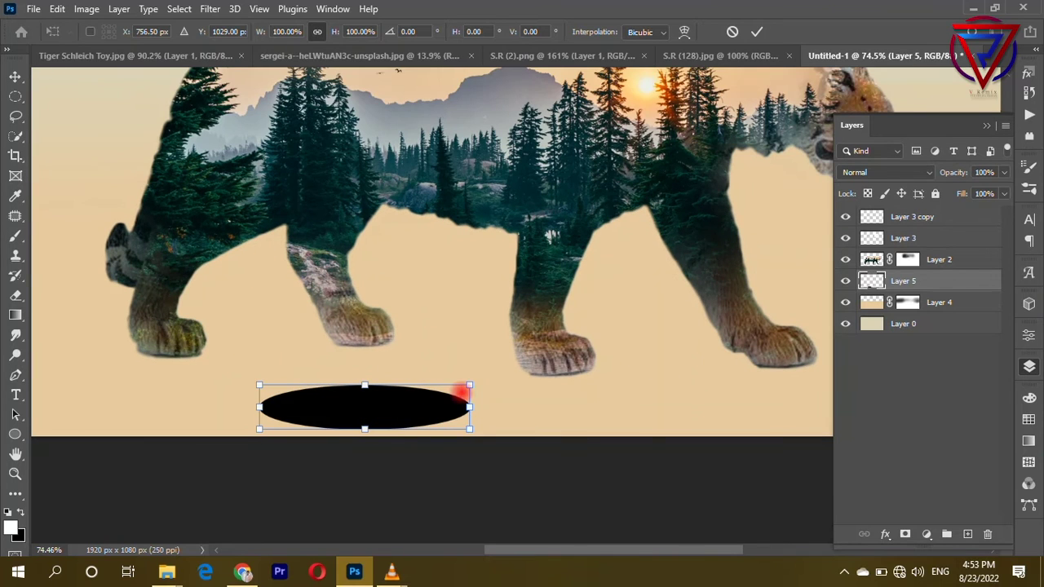
mouse_move(471, 384)
mouse_down()
mouse_move(470, 405)
mouse_move(303, 384)
mouse_up()
key(ctrl+z)
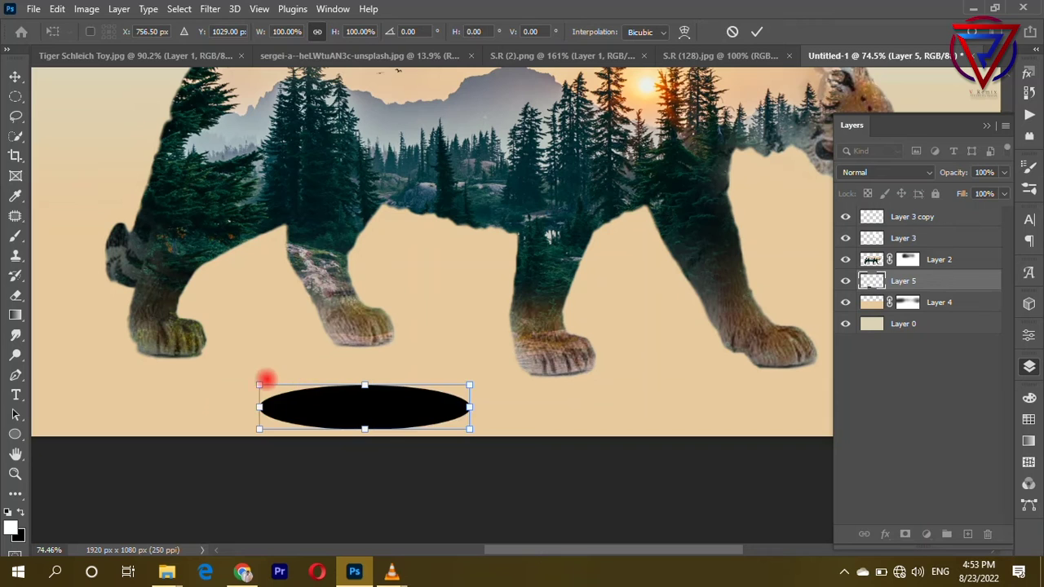
- Reshape the ellipse in perspective, tapering its right end to a point under the paw
drag(259, 386, 257, 277)
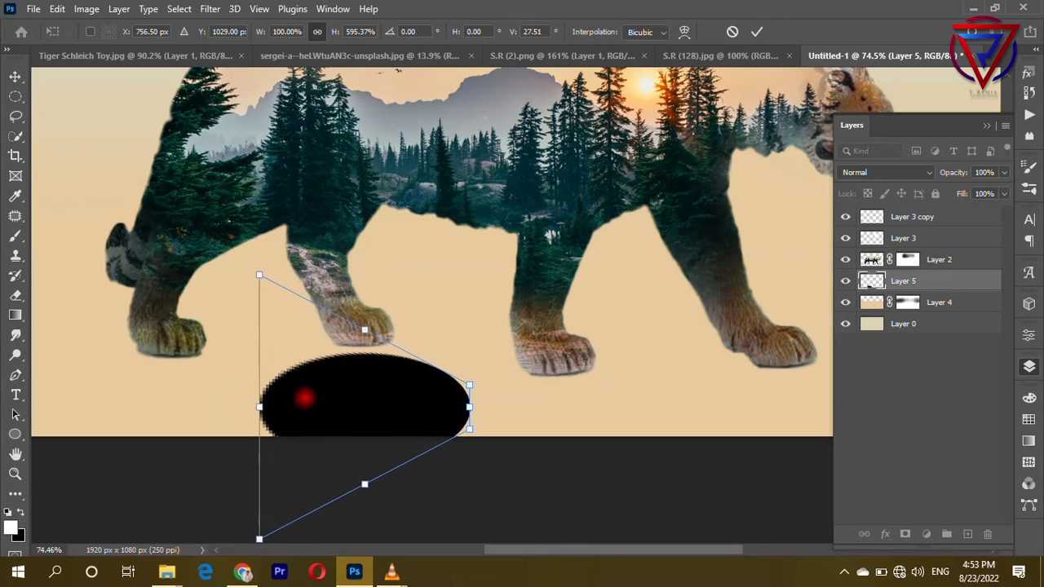
drag(305, 402, 324, 332)
drag(451, 319, 451, 337)
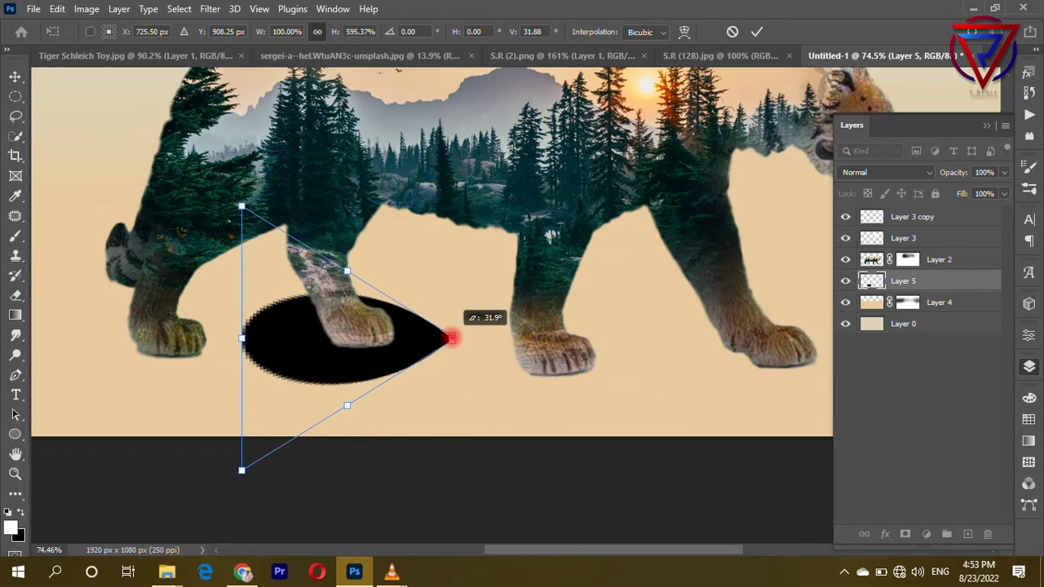
key(Return)
- Soften the tapered shadow with Gaussian Blur and move it under the rear paw
scroll(326, 180, up, 2)
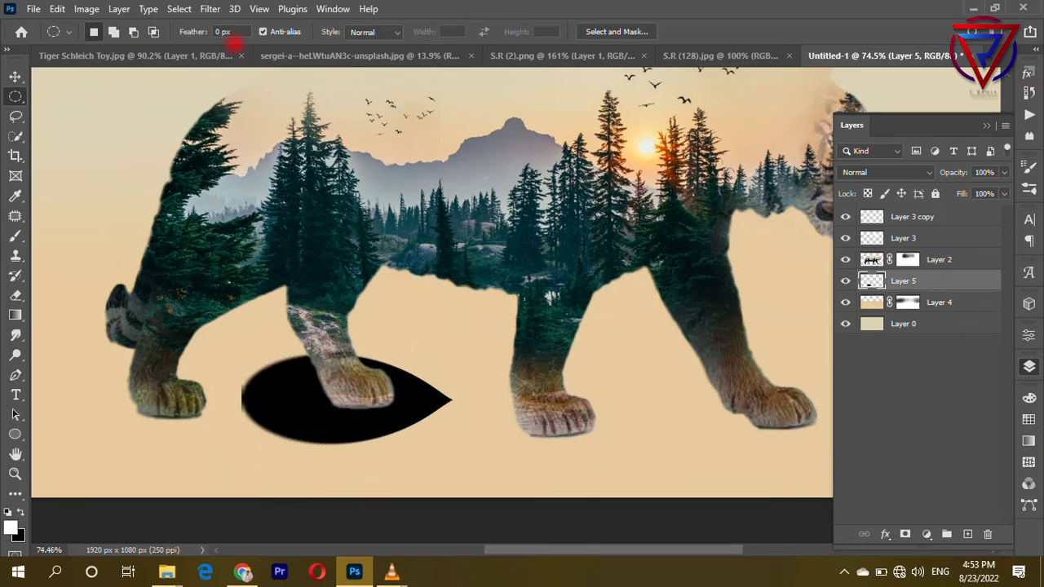
click(210, 9)
click(237, 25)
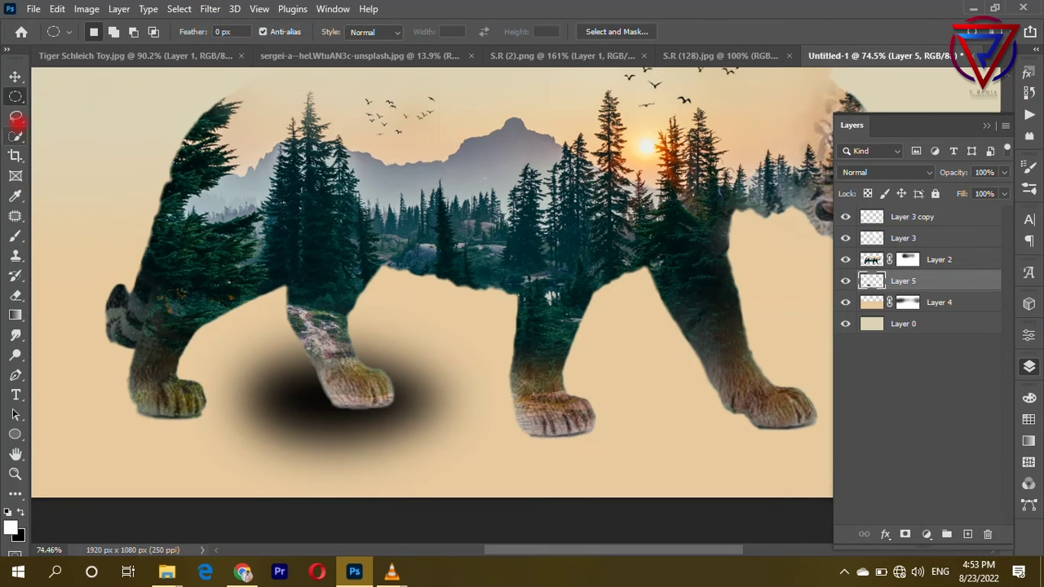
click(16, 76)
scroll(433, 362, down, 2)
drag(385, 419, 281, 417)
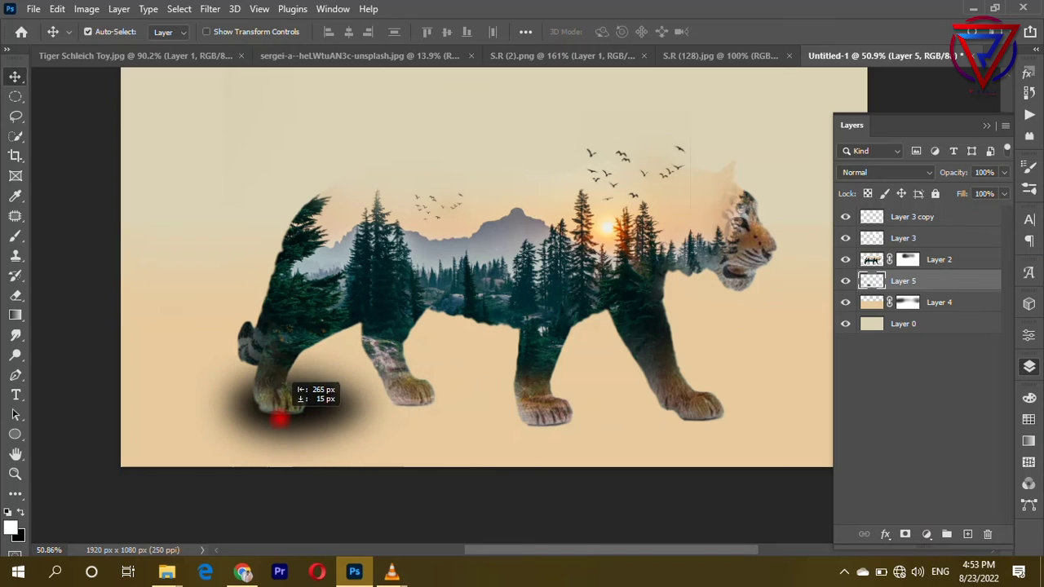
- Lower Layer 5 to 55% opacity and drag its shadow beneath the front paw
click(1004, 172)
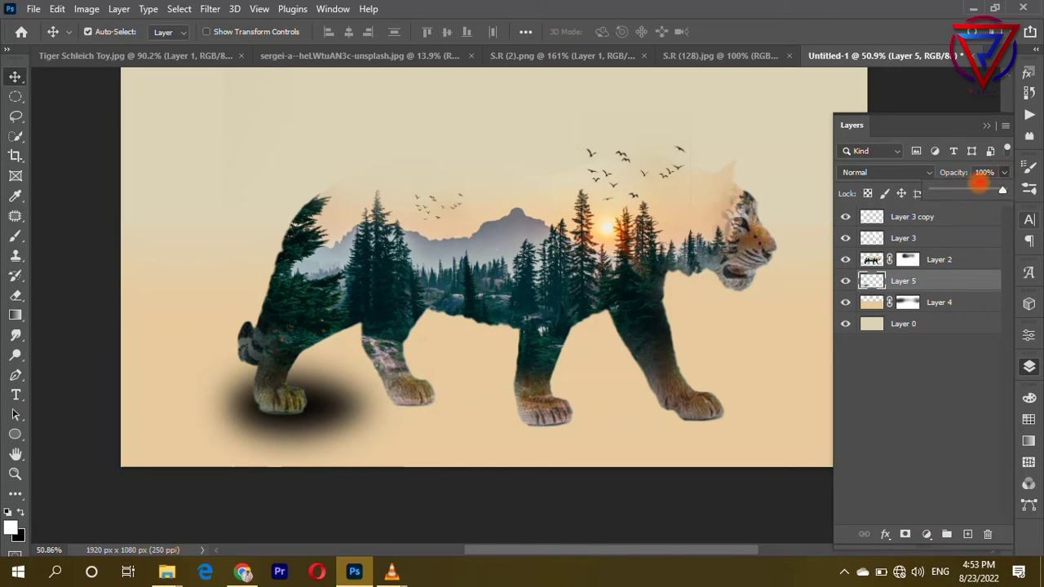
click(972, 189)
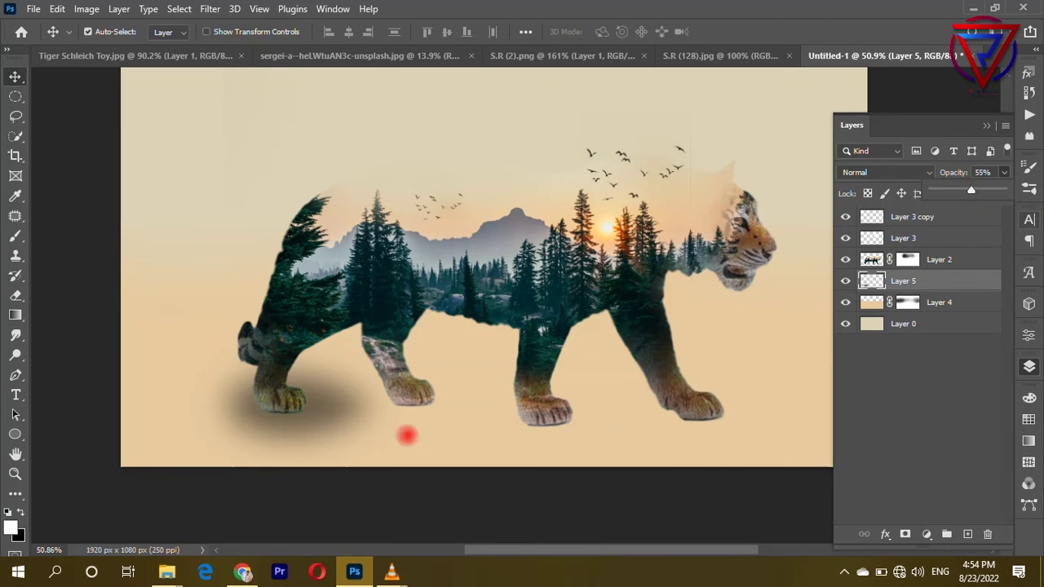
mouse_move(373, 422)
mouse_down()
mouse_move(664, 432)
mouse_move(669, 454)
mouse_up()
scroll(664, 432, down, 1)
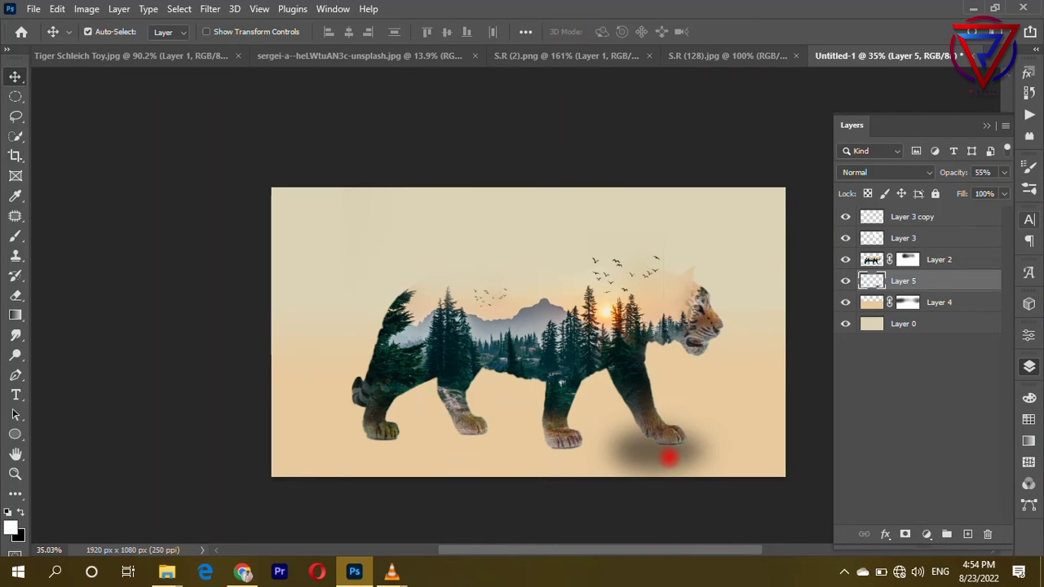
scroll(606, 466, up, 1)
scroll(629, 376, down, 1)
scroll(645, 366, up, 1)
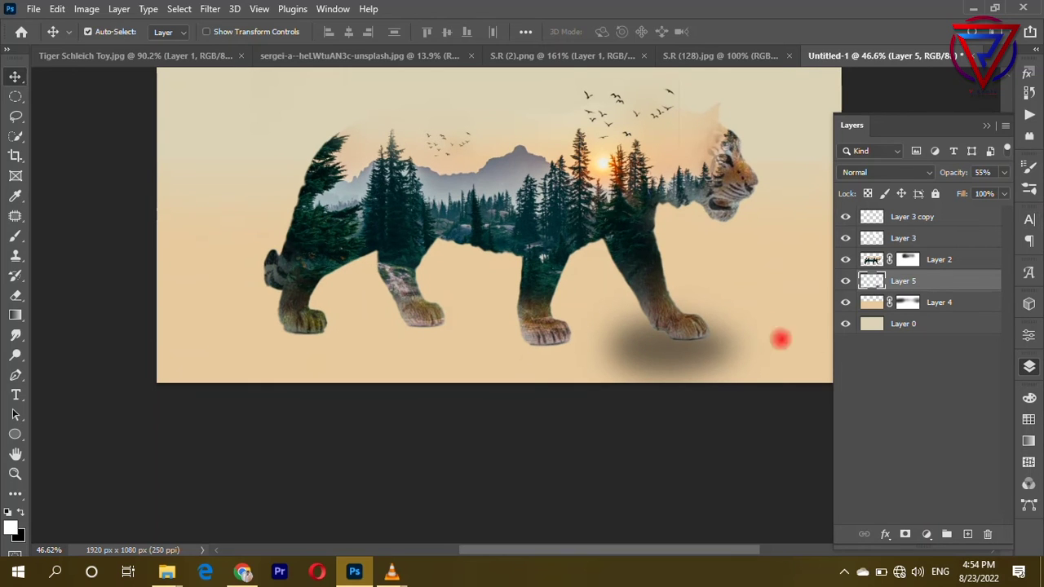
- Taper the front-paw shadow's right side with a Perspective transform
key(ctrl+t)
right_click(668, 361)
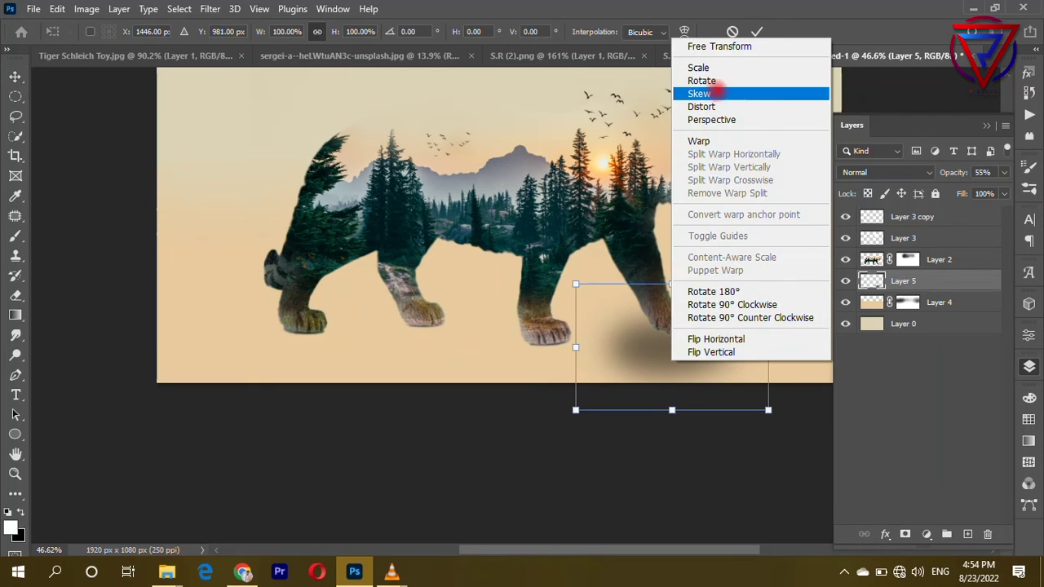
click(705, 122)
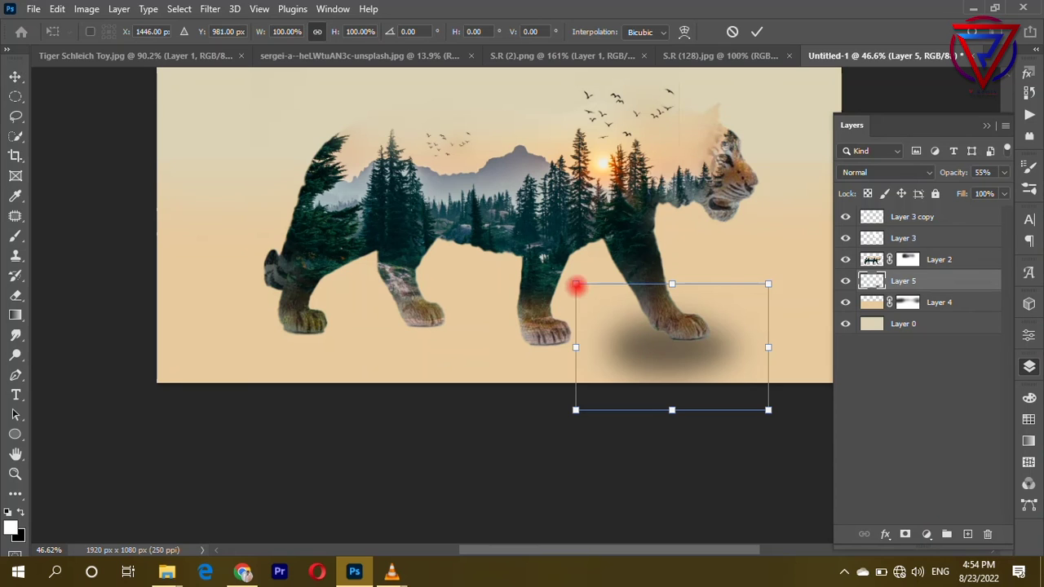
mouse_move(768, 284)
mouse_down()
mouse_move(769, 336)
mouse_move(668, 344)
mouse_up()
key(Return)
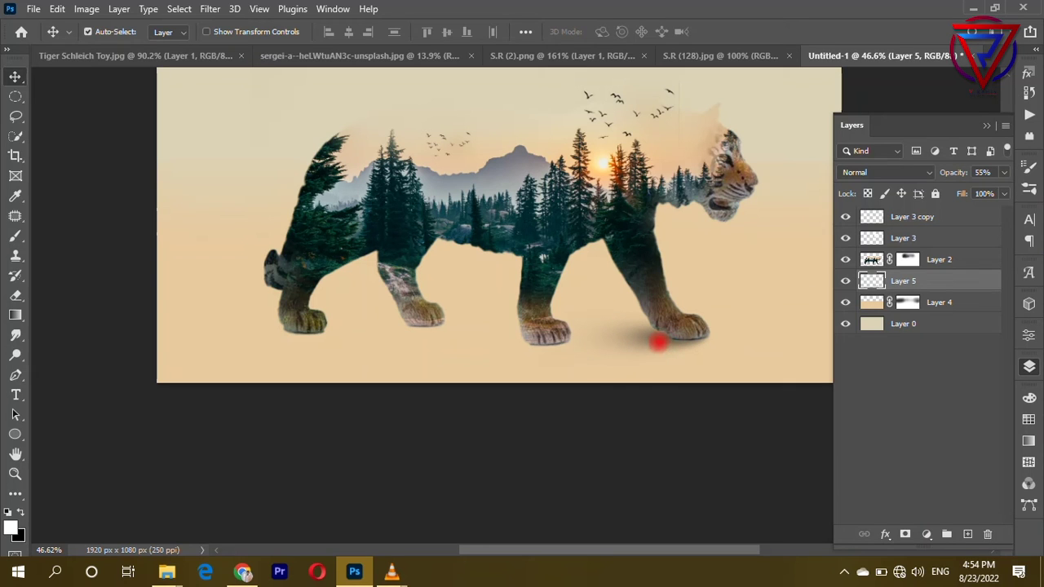
- Enlarge the shadow to about 118% and position it under the front paw
key(ctrl+t)
drag(706, 362, 757, 378)
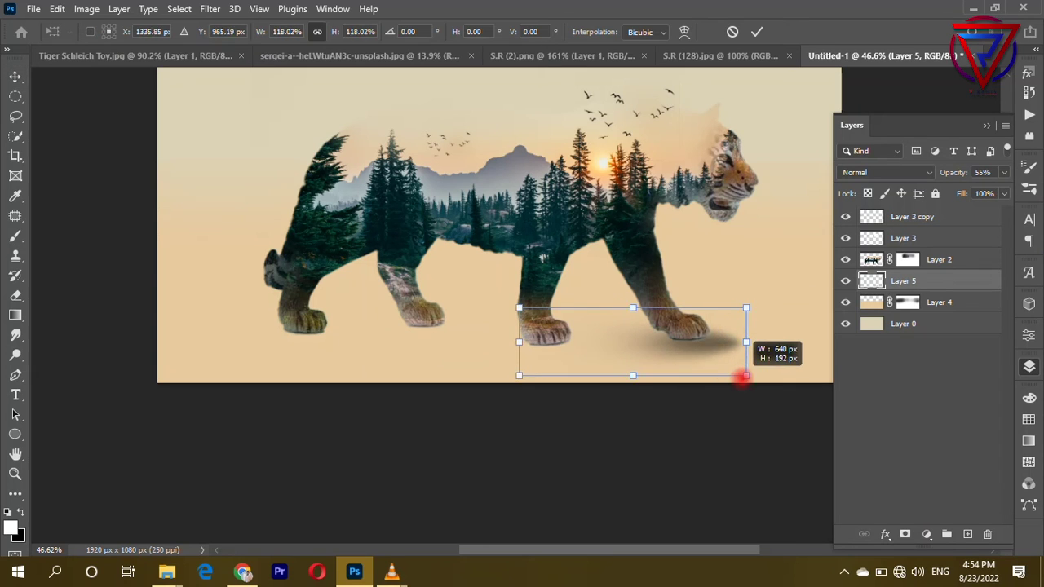
key(Return)
drag(690, 356, 641, 345)
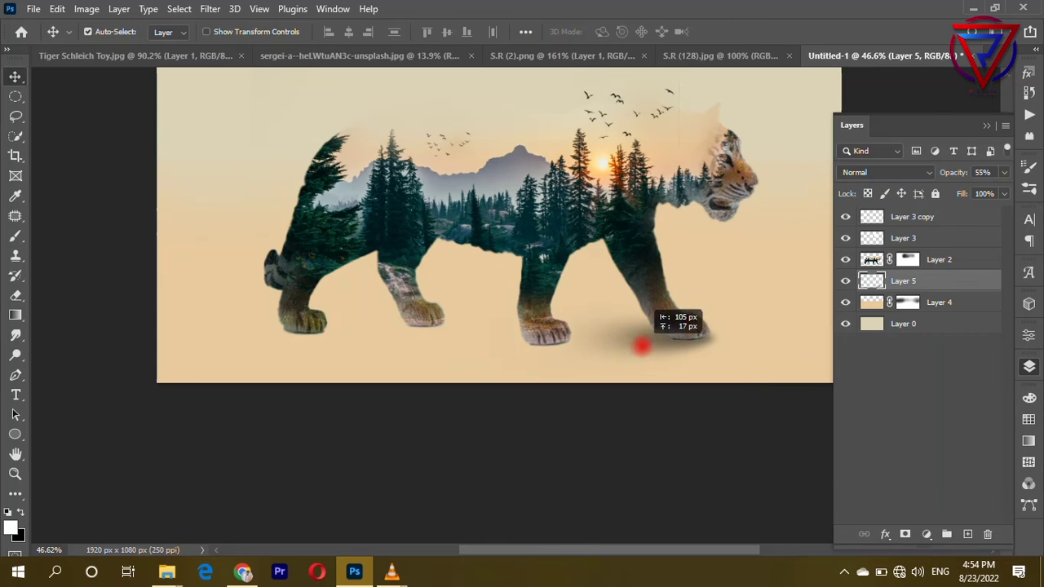
- Place duplicate shadows beneath the middle and remaining paws
click(756, 365)
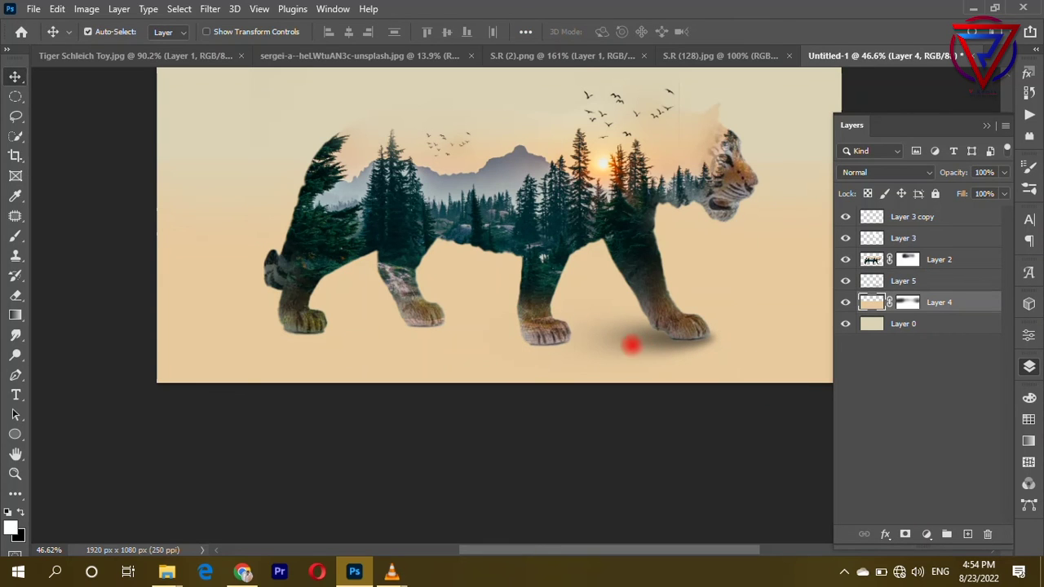
drag(661, 347, 514, 345)
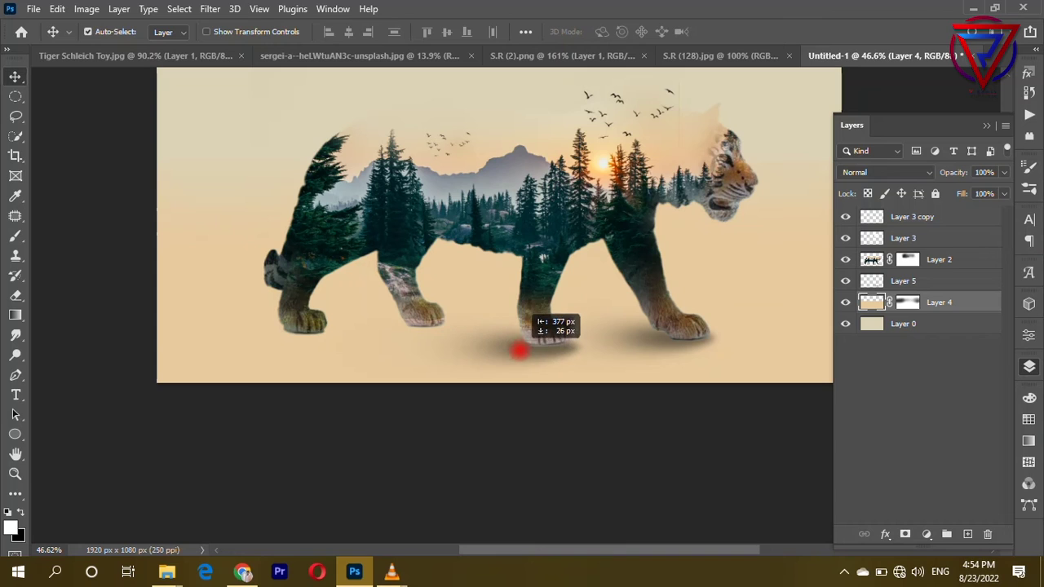
mouse_move(513, 346)
mouse_down()
mouse_move(447, 346)
mouse_move(409, 322)
mouse_move(276, 329)
mouse_up()
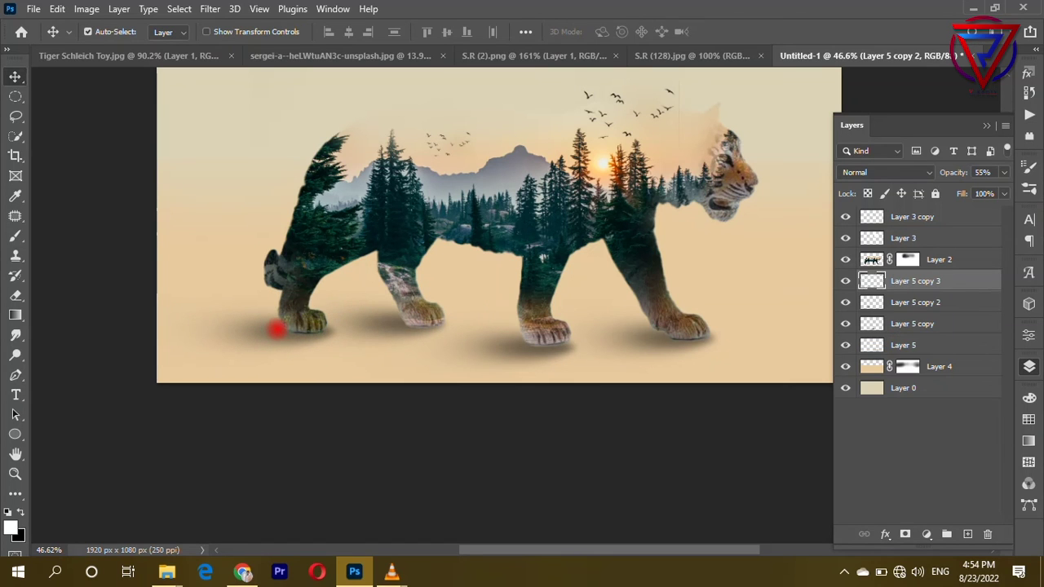
- Duplicate the shadow and stretch the copy to 253.79% wide beneath the whole tiger
scroll(618, 377, down, 2)
scroll(588, 354, up, 2)
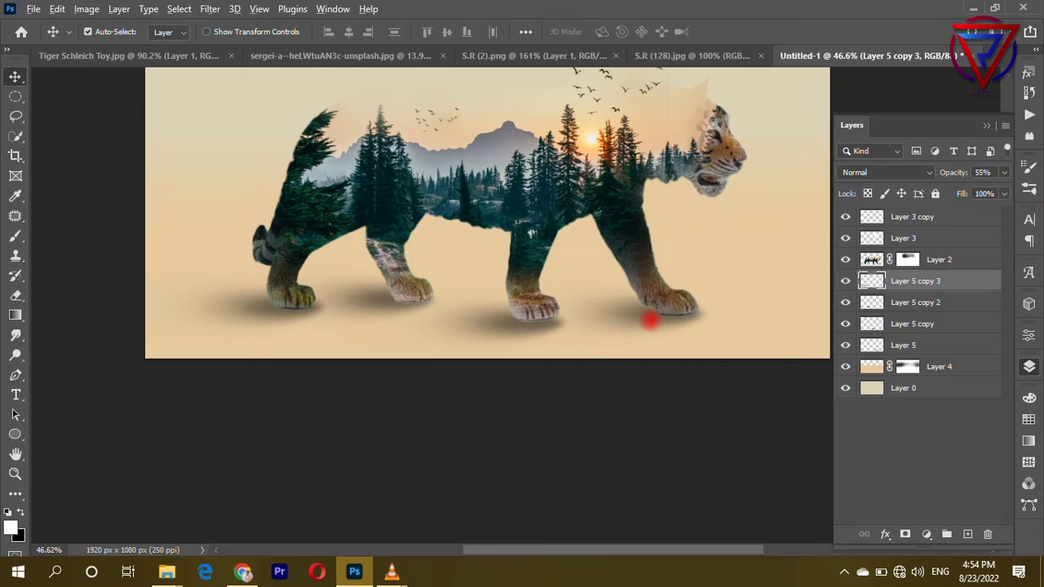
drag(651, 321, 606, 333)
key(ctrl+t)
drag(671, 333, 832, 333)
drag(722, 323, 496, 332)
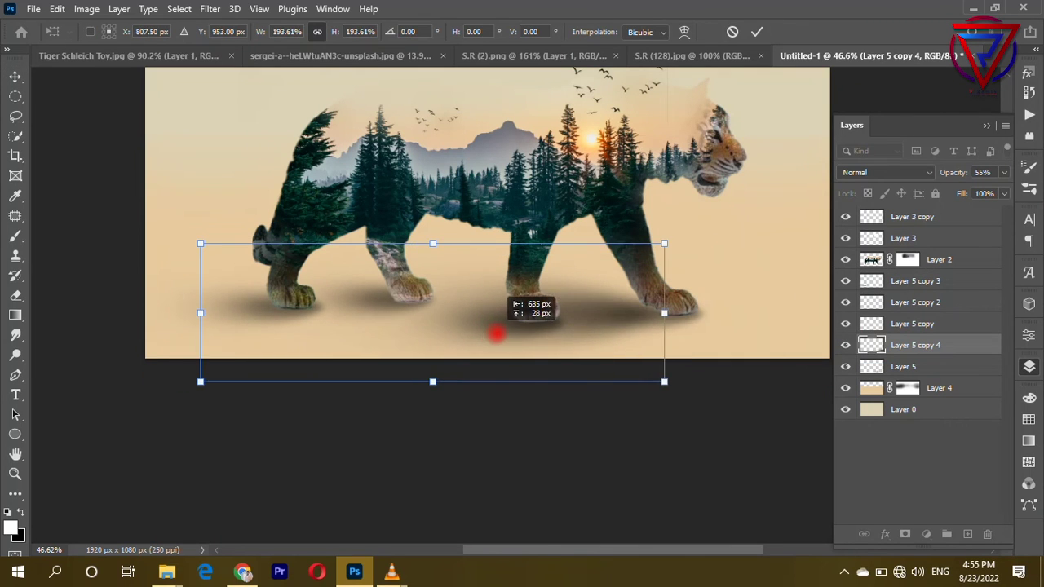
drag(666, 313, 824, 321)
mouse_move(709, 337)
mouse_down()
mouse_move(387, 345)
mouse_move(509, 341)
mouse_up()
key(Return)
- Place another shadow copy under a paw and fade it to 30% opacity
scroll(456, 359, up, 3)
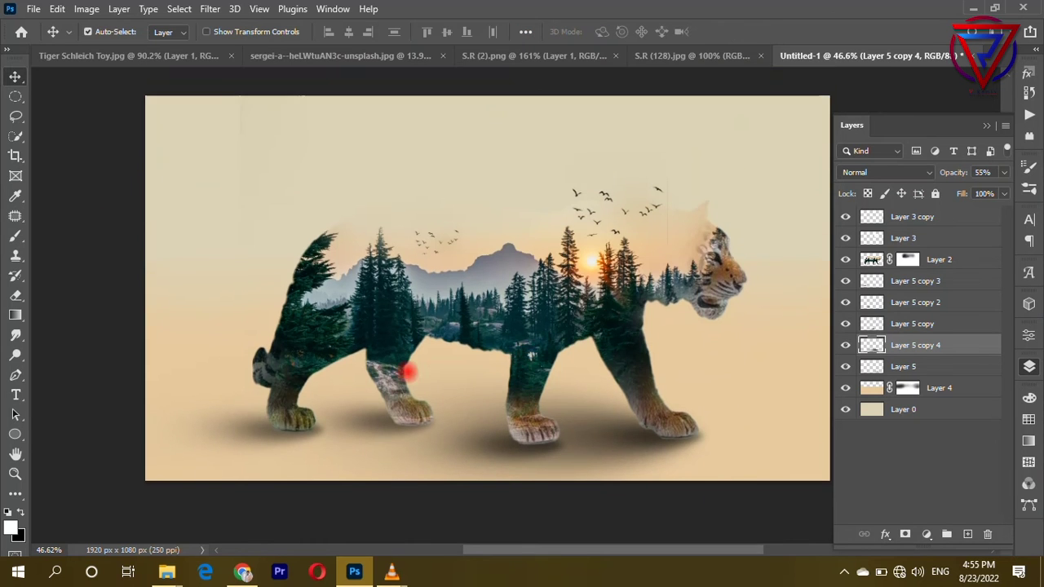
scroll(391, 375, down, 2)
scroll(575, 476, up, 1)
scroll(575, 477, up, 1)
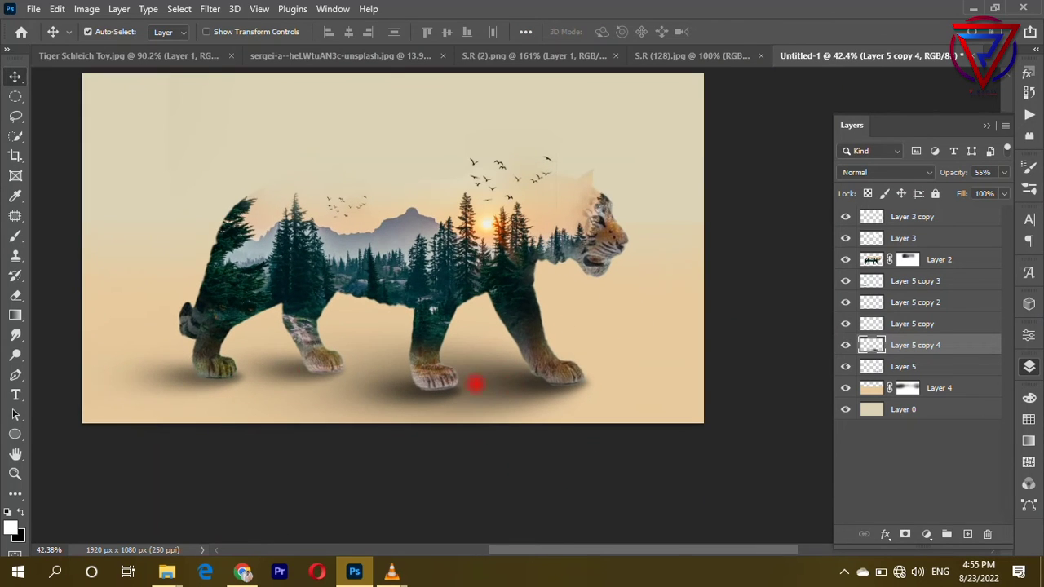
mouse_move(528, 389)
mouse_down()
mouse_move(319, 393)
mouse_move(335, 390)
mouse_up()
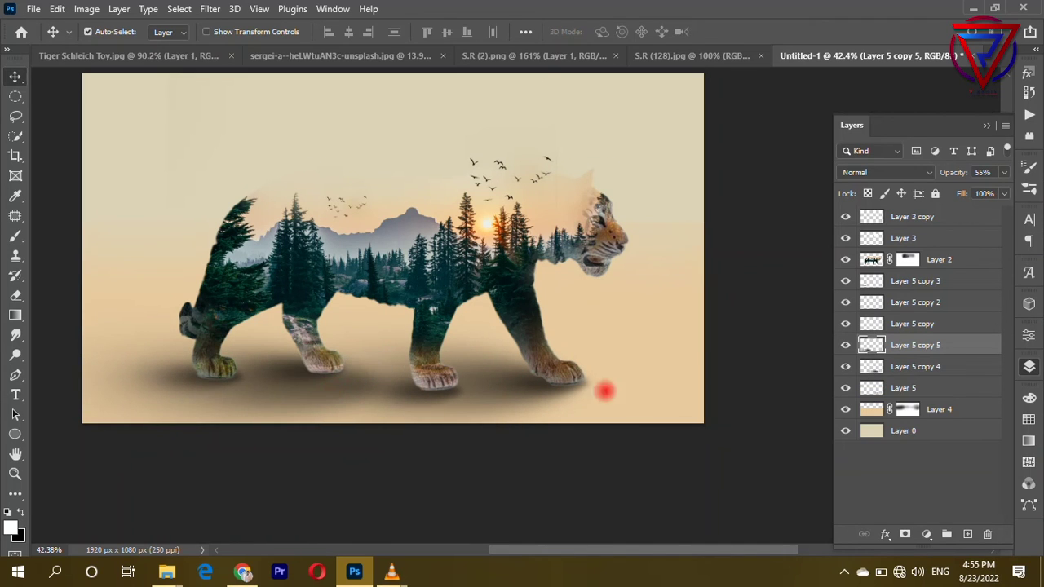
drag(1002, 172, 954, 190)
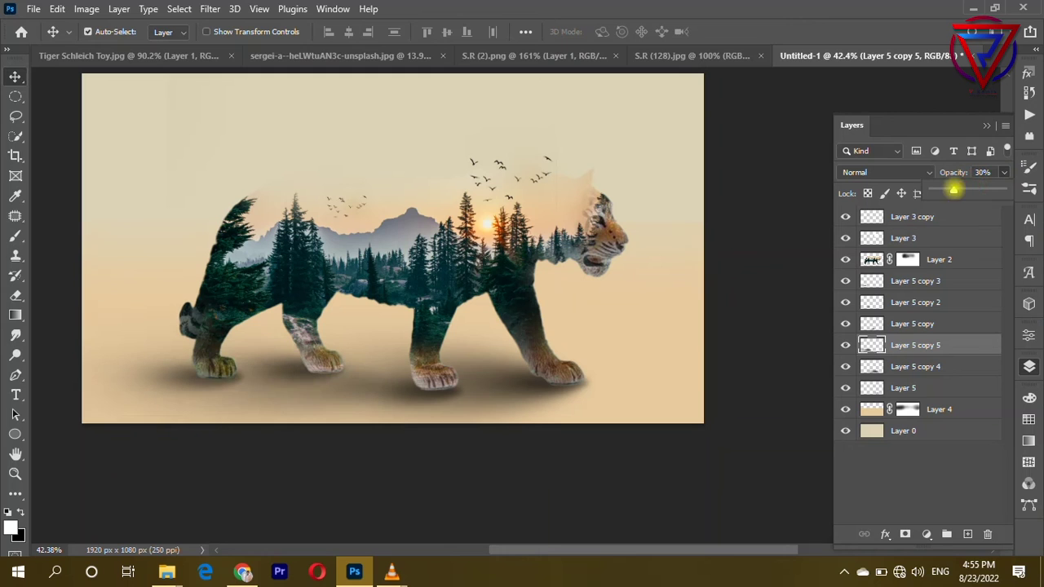
- Finish the opacity change and select the beige Layer 4
click(734, 180)
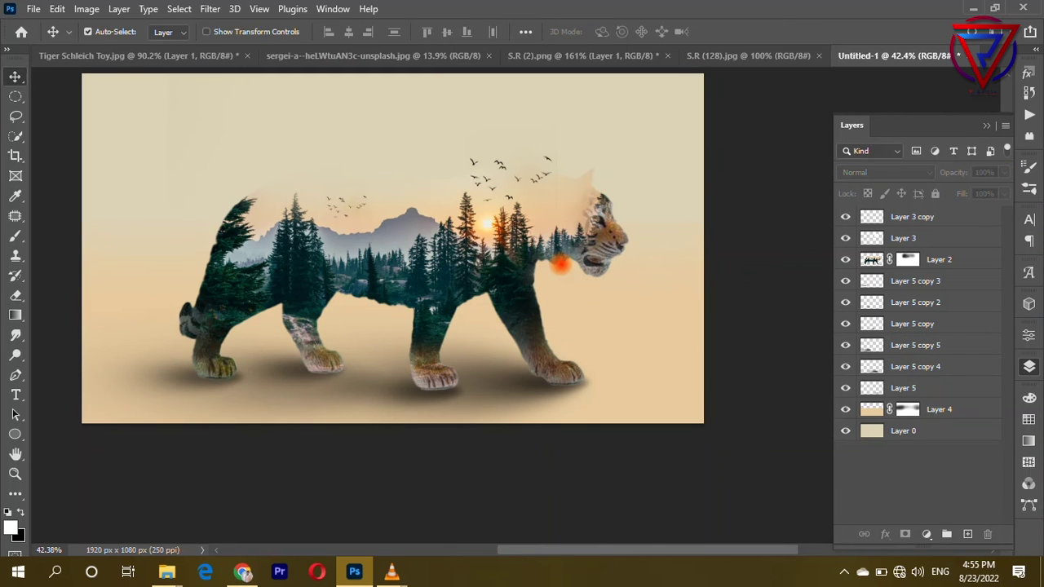
scroll(674, 291, up, 2)
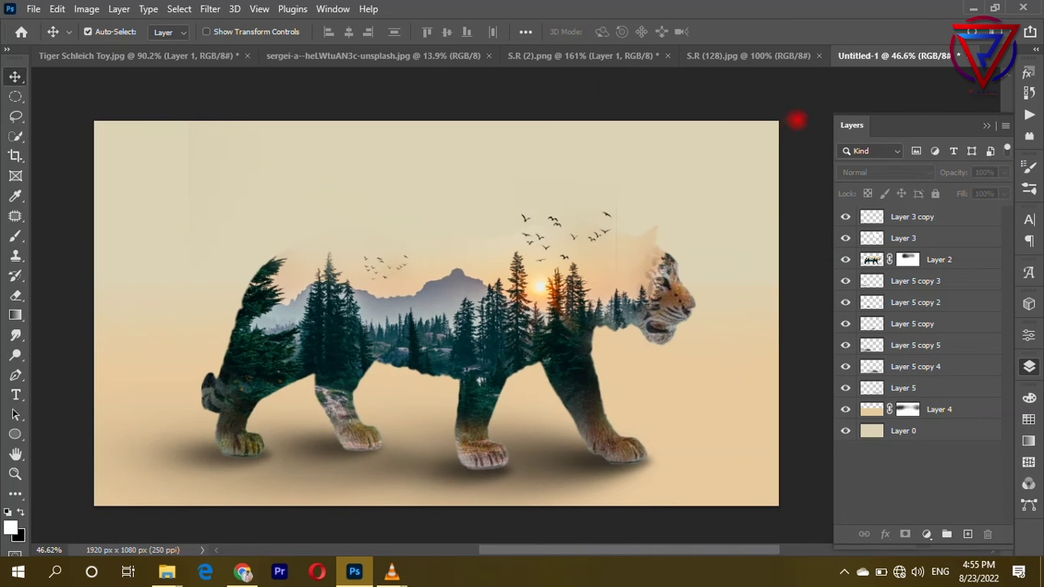
scroll(596, 233, down, 1)
scroll(687, 397, down, 1)
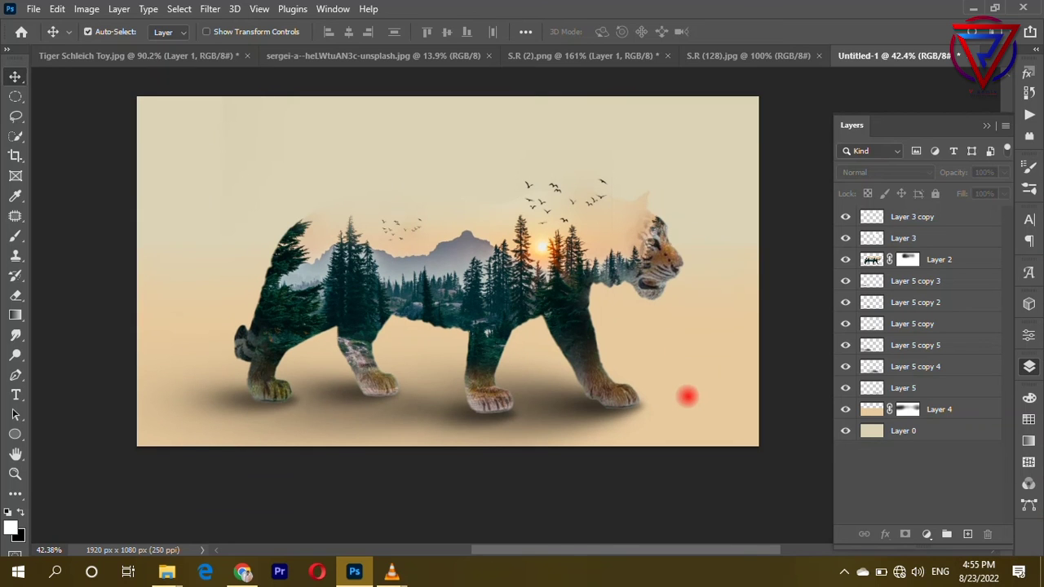
scroll(688, 397, up, 1)
scroll(673, 368, up, 2)
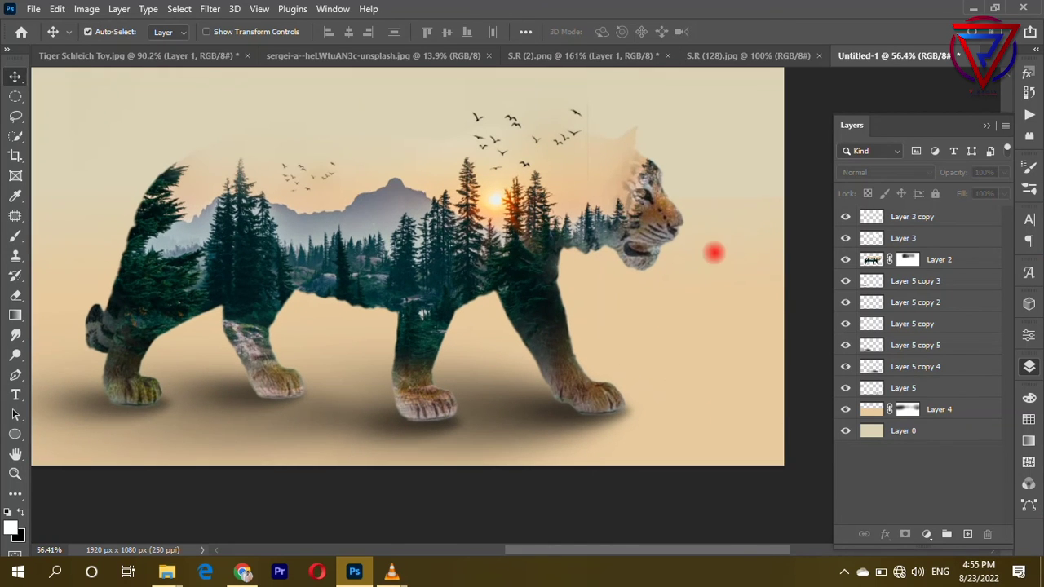
click(724, 263)
scroll(763, 323, down, 2)
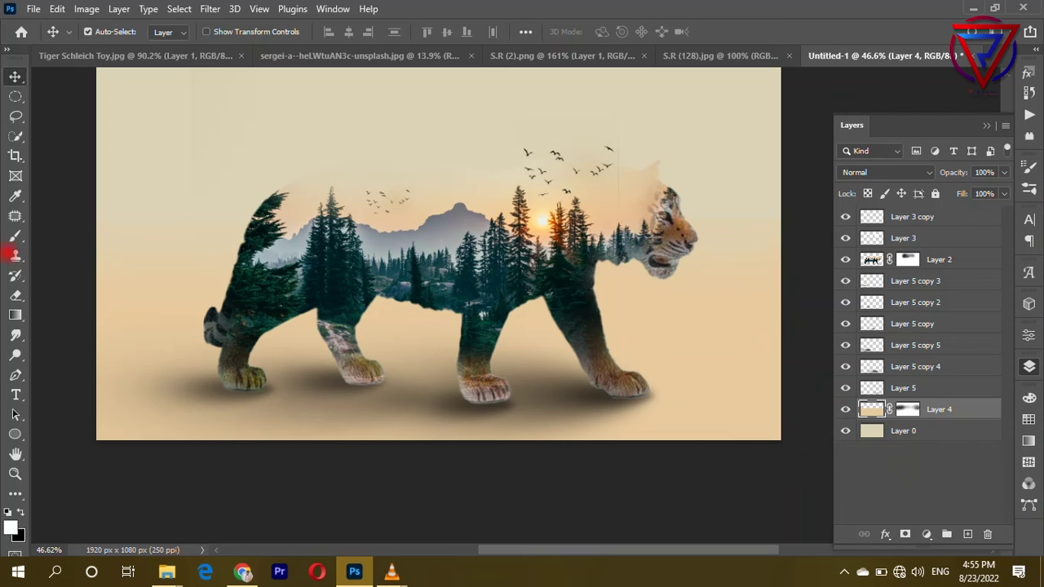
- Brush Layer 4's mask near the tiger's hindquarters at 42% brush opacity
click(15, 236)
click(727, 238)
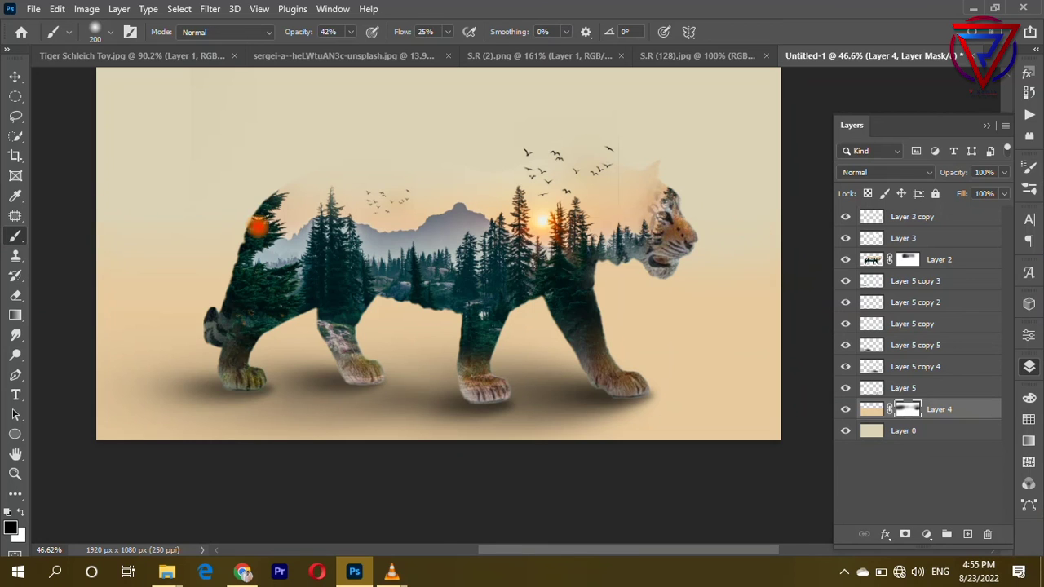
scroll(394, 204, down, 2)
click(15, 76)
scroll(595, 158, up, 2)
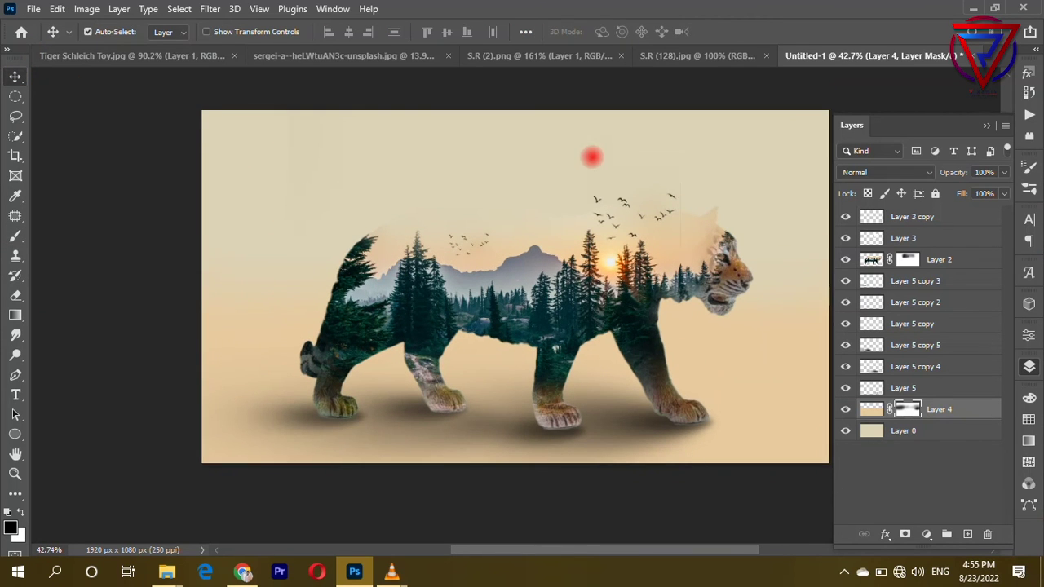
scroll(496, 298, up, 1)
scroll(439, 299, right, 1)
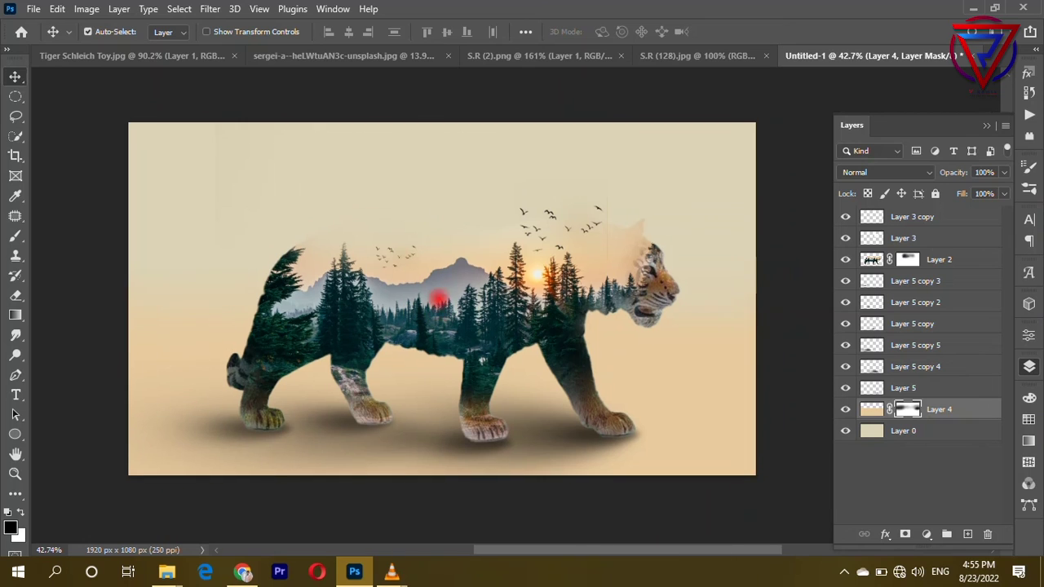
- Select Layer 0 and set the foreground colour to the lighter beige ead5b5
click(917, 435)
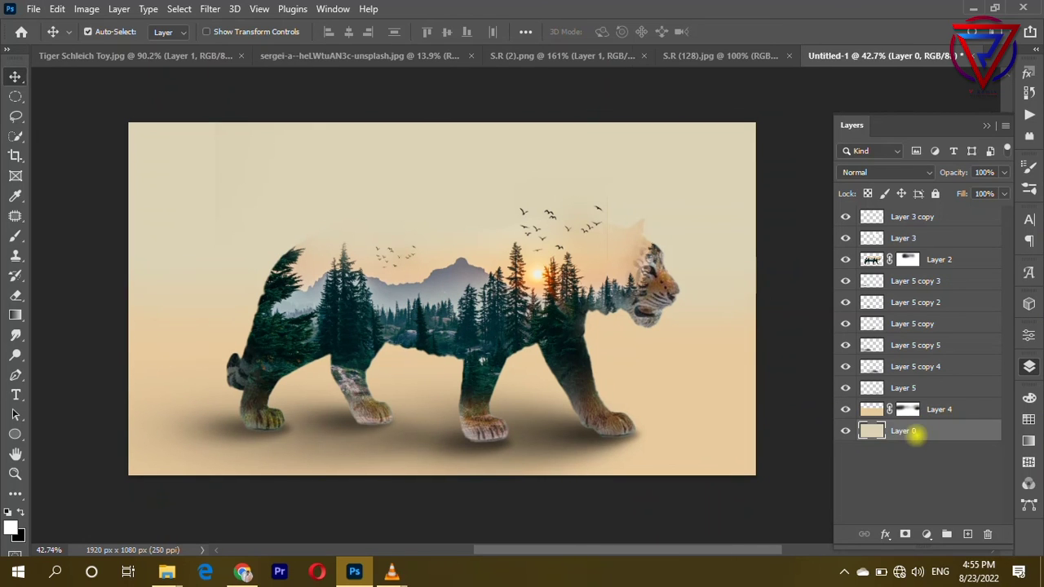
click(704, 345)
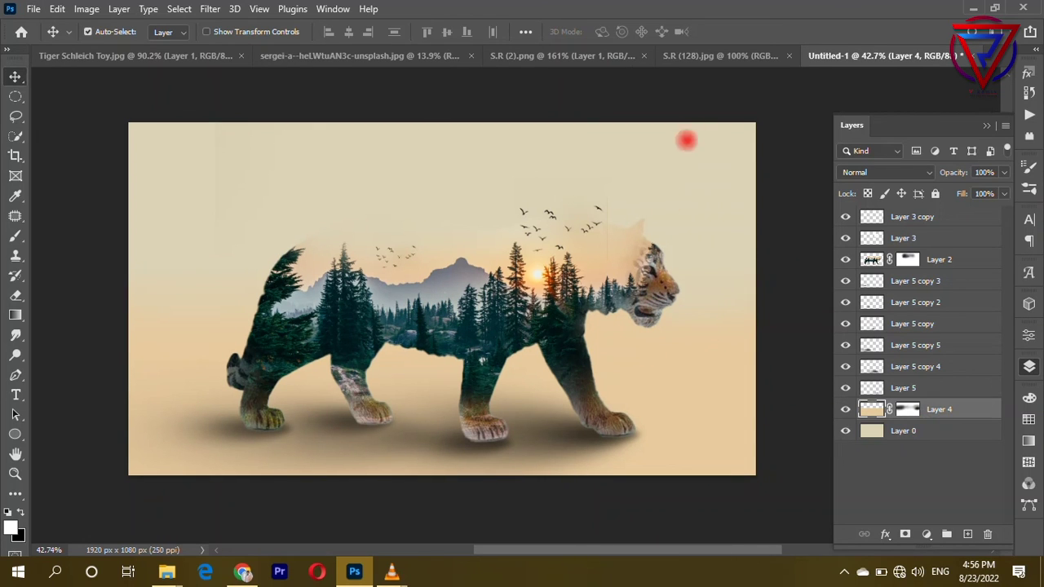
click(688, 139)
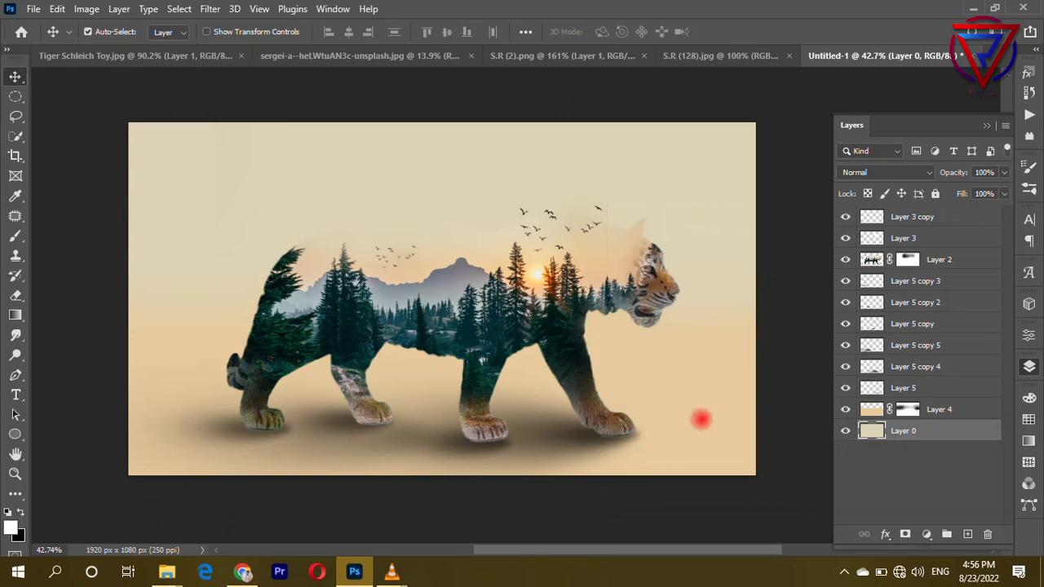
click(717, 416)
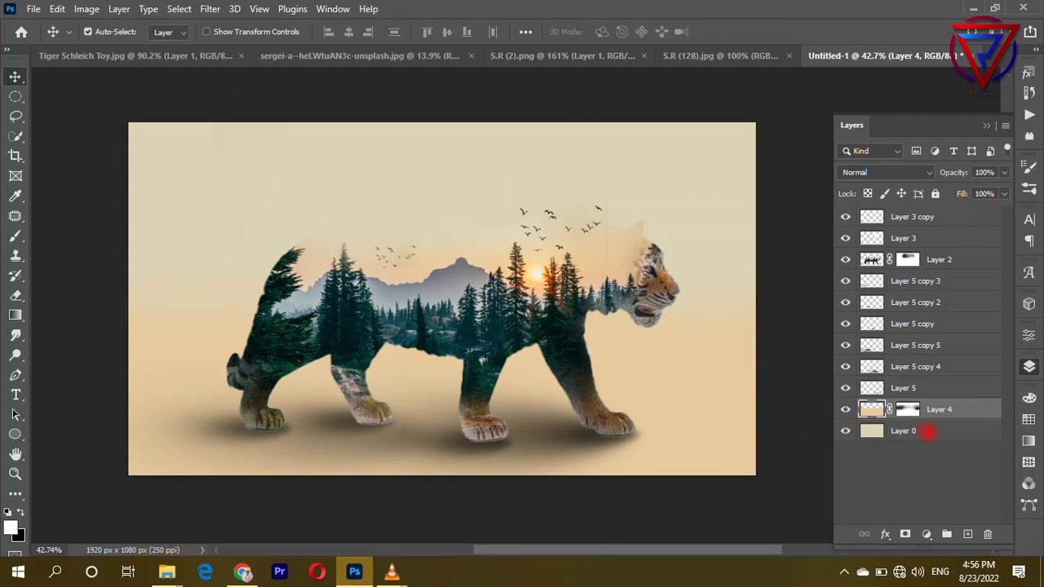
click(927, 433)
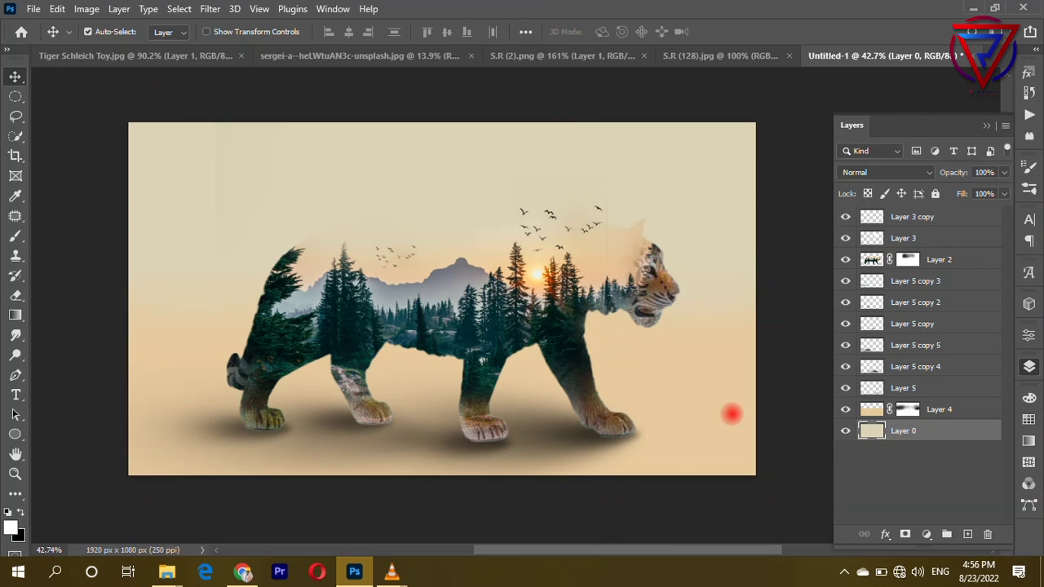
key(i)
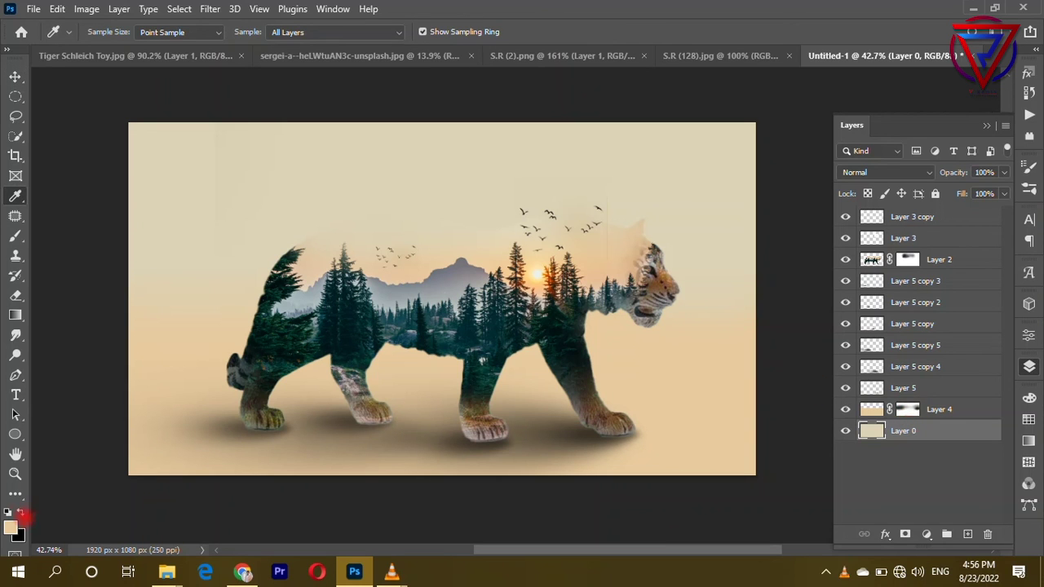
click(11, 528)
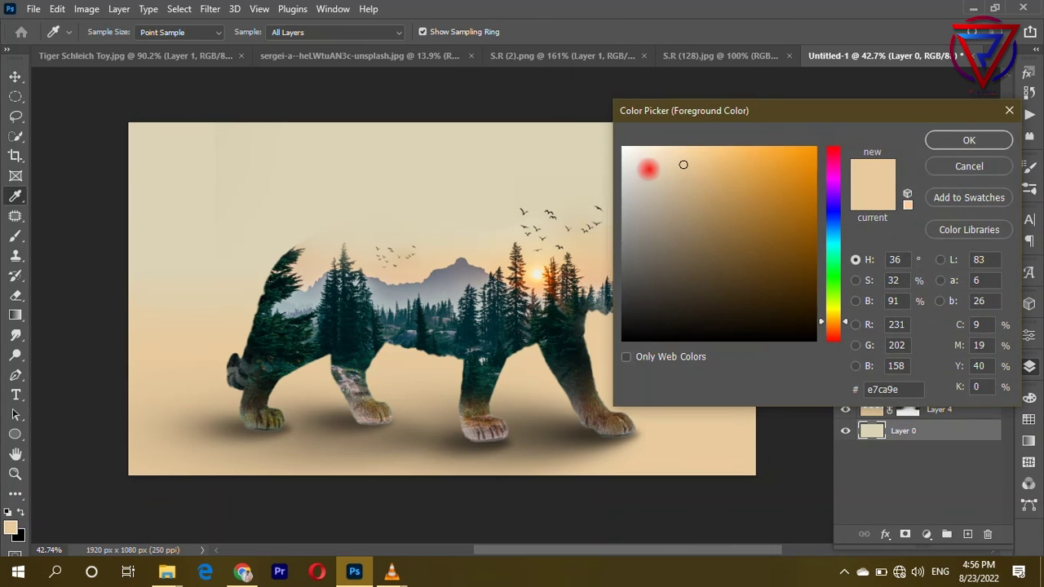
click(666, 163)
click(969, 140)
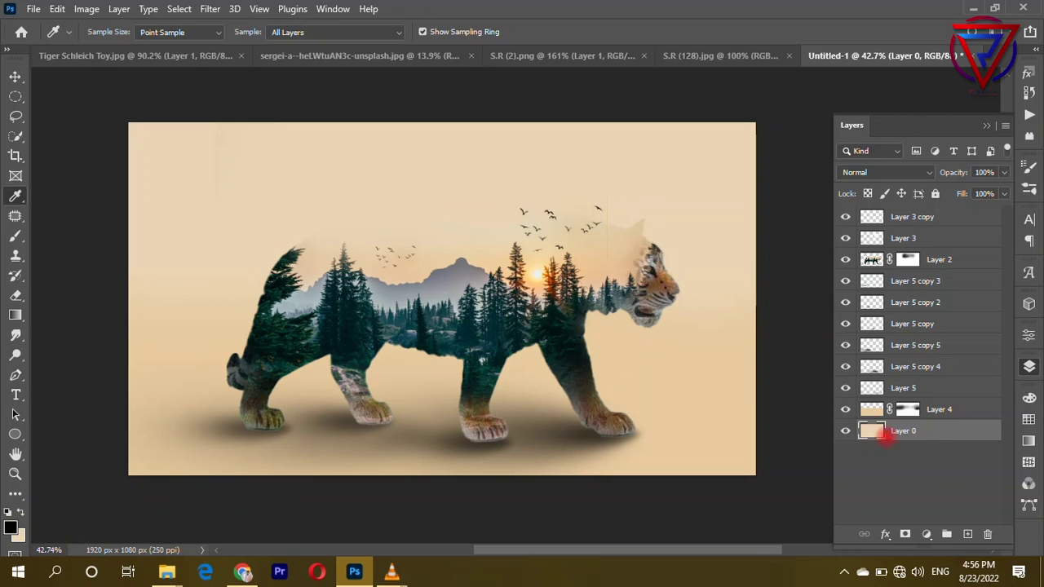
- Set a paler beige as the background colour
scroll(401, 204, up, 1)
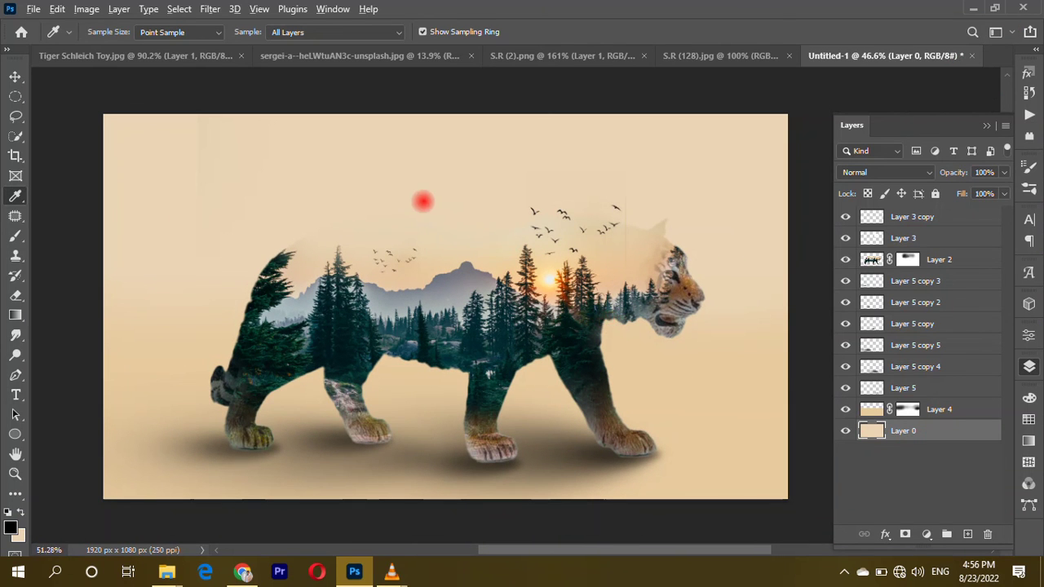
scroll(422, 201, up, 1)
scroll(422, 200, down, 1)
scroll(311, 245, up, 1)
scroll(391, 218, down, 2)
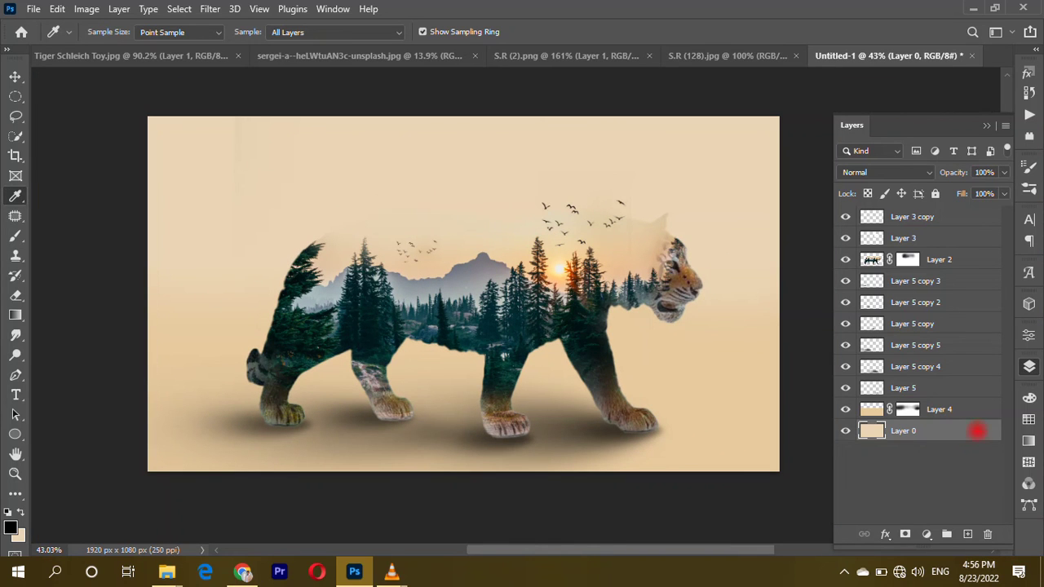
click(649, 163)
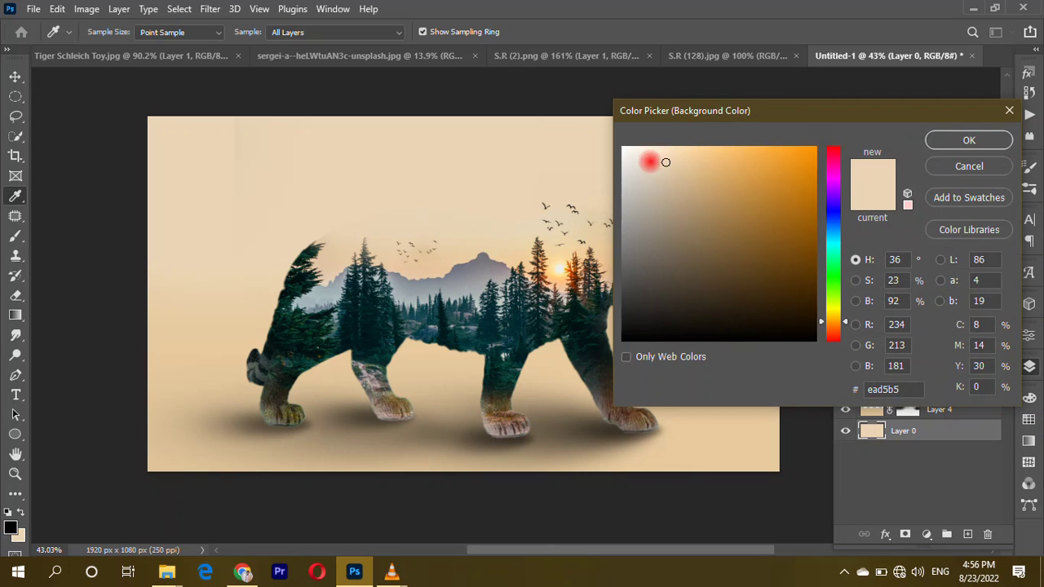
click(969, 139)
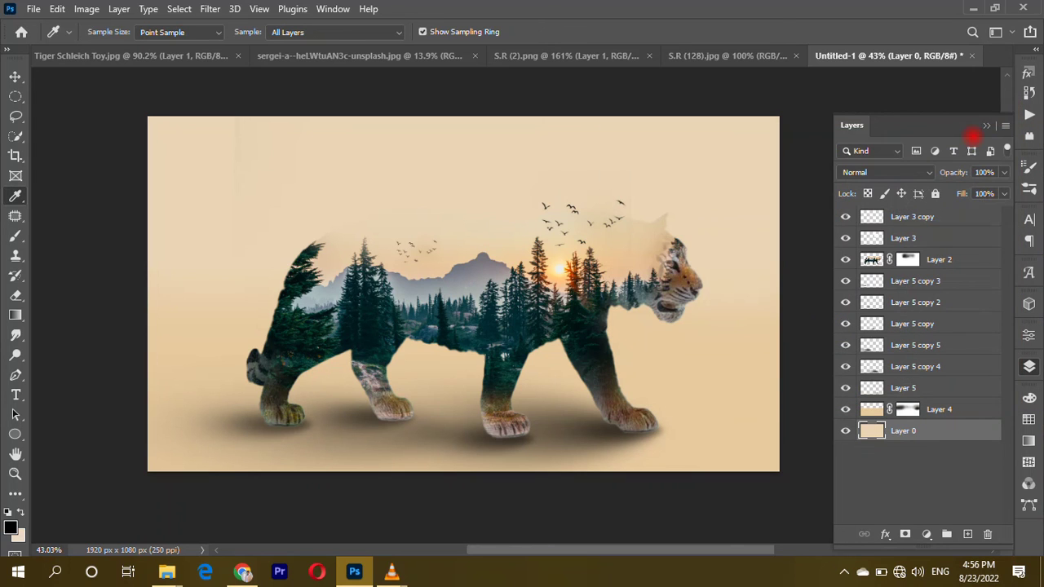
scroll(695, 398, up, 1)
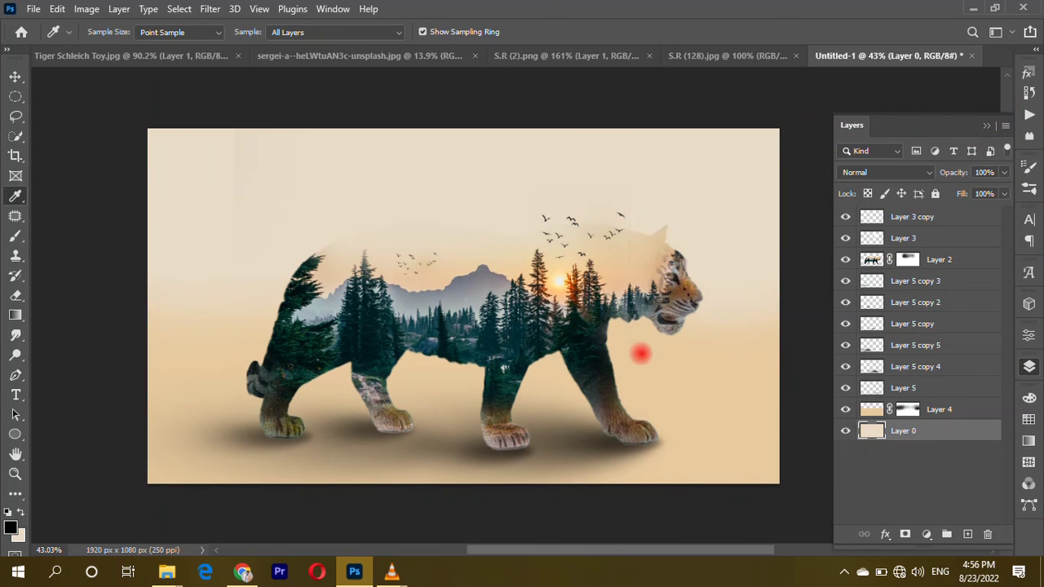